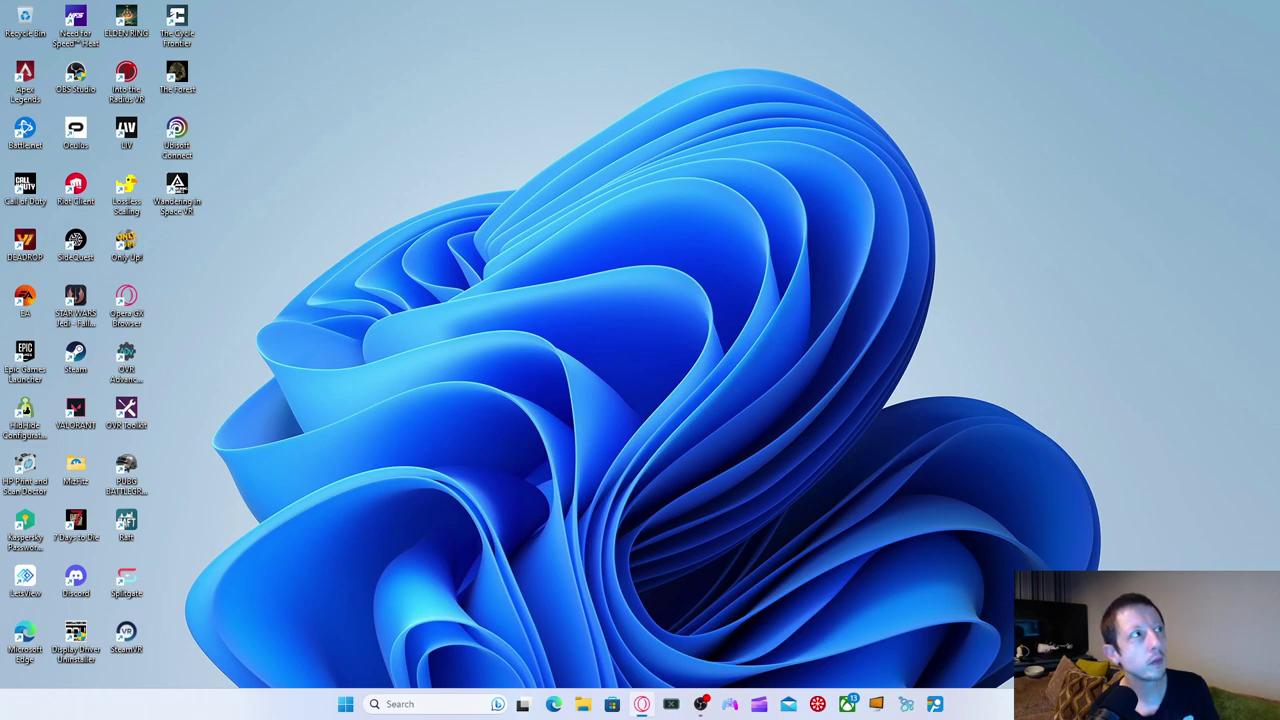
Bring up the router's admin page in the browser and show the Aura RGB settings under System Status
{"action": "left_click", "coordinate": [641, 704]}
{"action": "left_click_drag", "start_coordinate": [640, 40], "coordinate": [766, 37]}
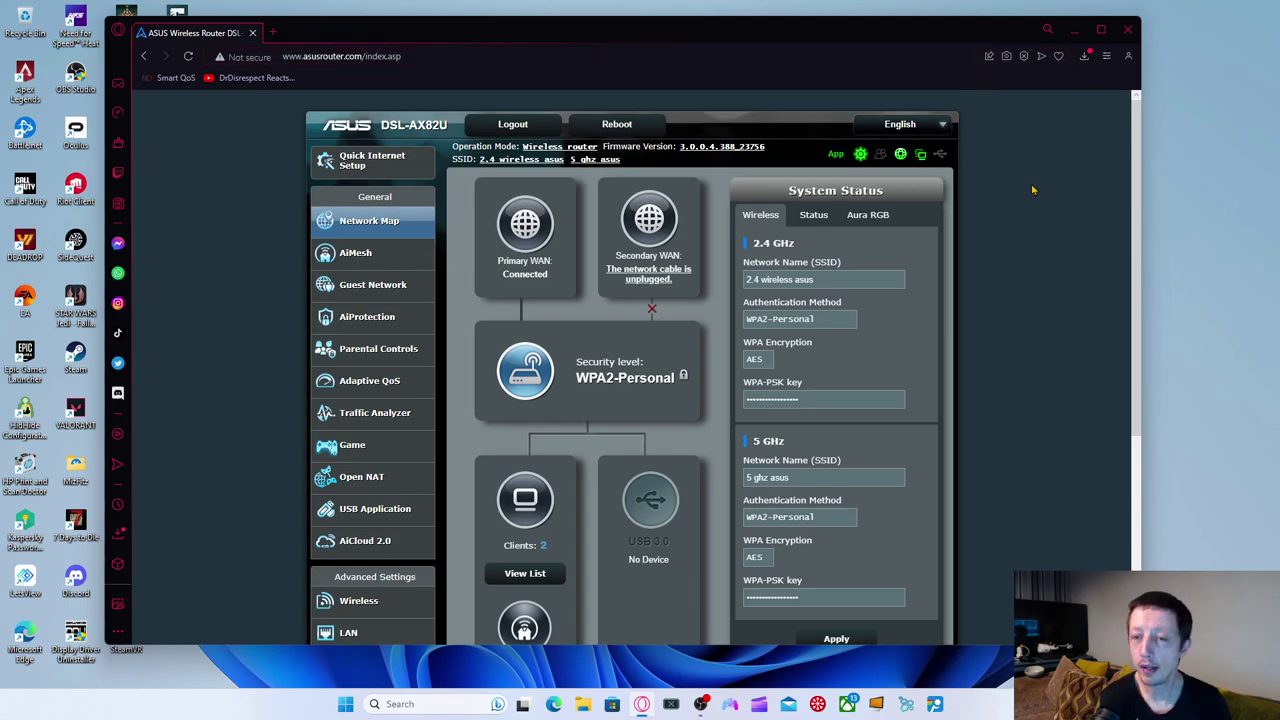
{"action": "mouse_move", "coordinate": [1137, 160]}
{"action": "left_mouse_down"}
{"action": "mouse_move", "coordinate": [1137, 376]}
{"action": "mouse_move", "coordinate": [1137, 160]}
{"action": "left_mouse_up"}
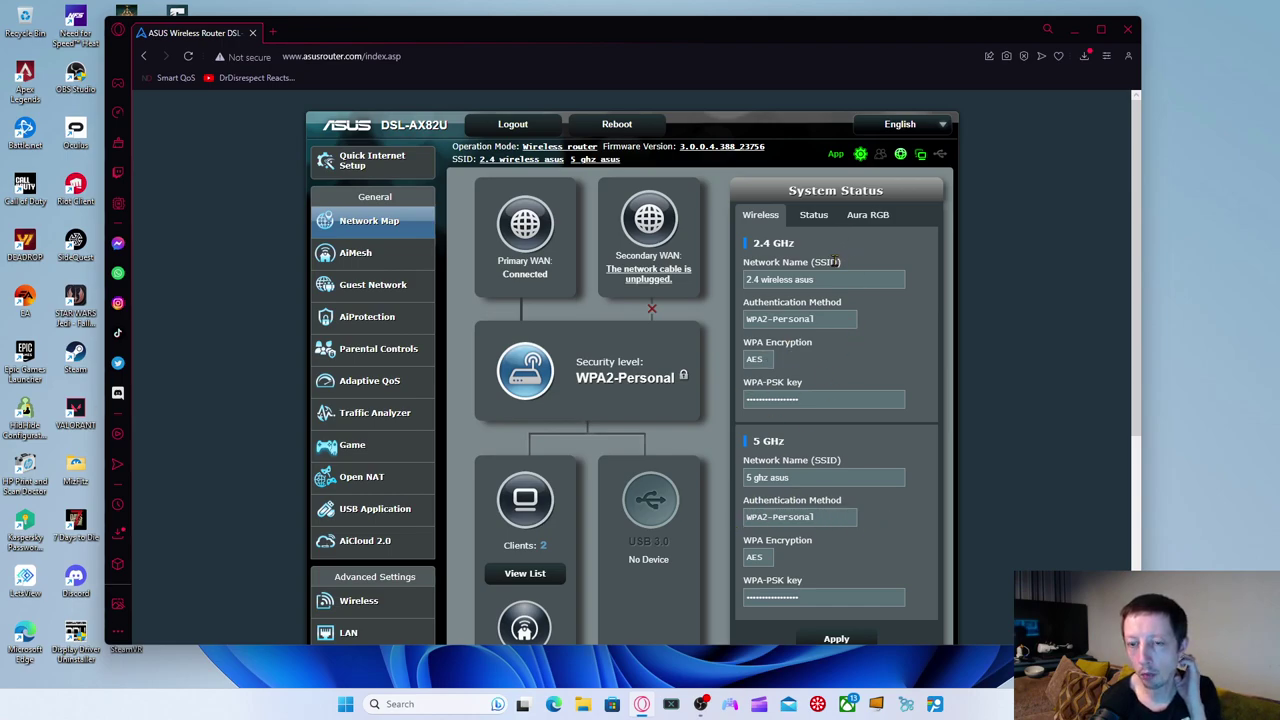
{"action": "left_click", "coordinate": [878, 215]}
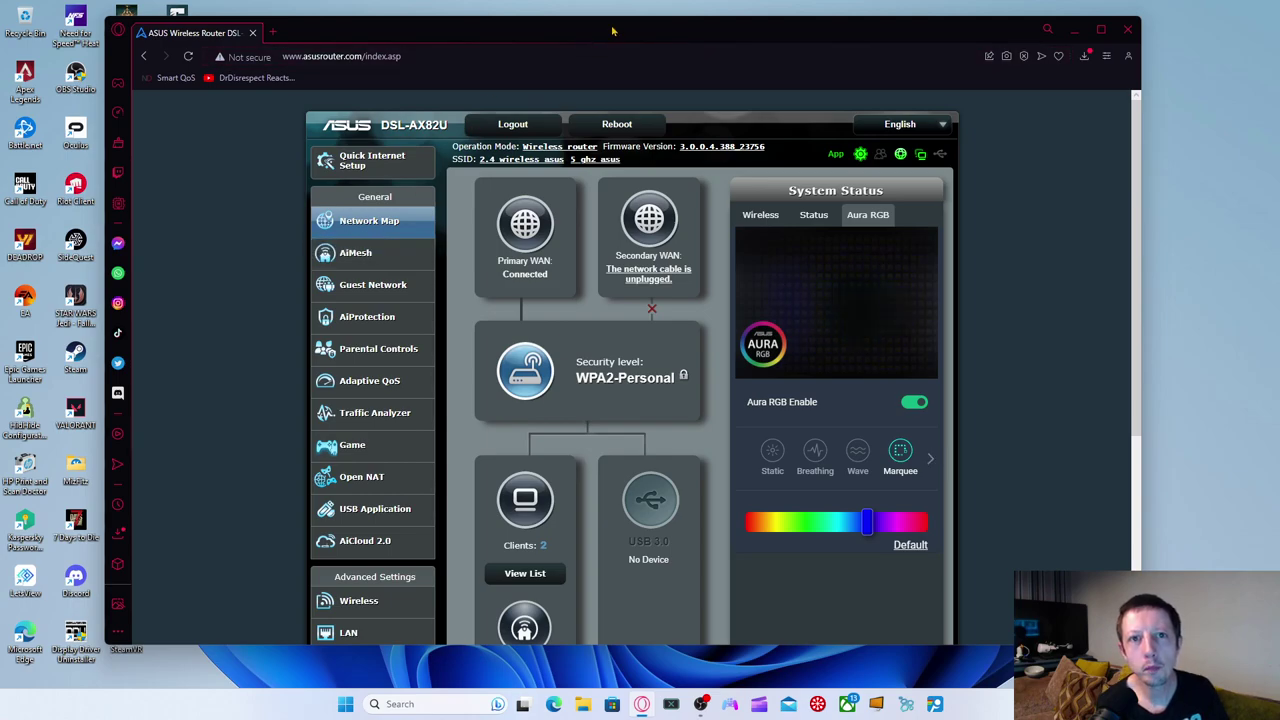
Bring the router window back into view and review the Guest Network page's 2.4 GHz and 5 GHz sections
{"action": "left_click_drag", "start_coordinate": [590, 48], "coordinate": [2, 28]}
{"action": "key", "text": "super+d"}
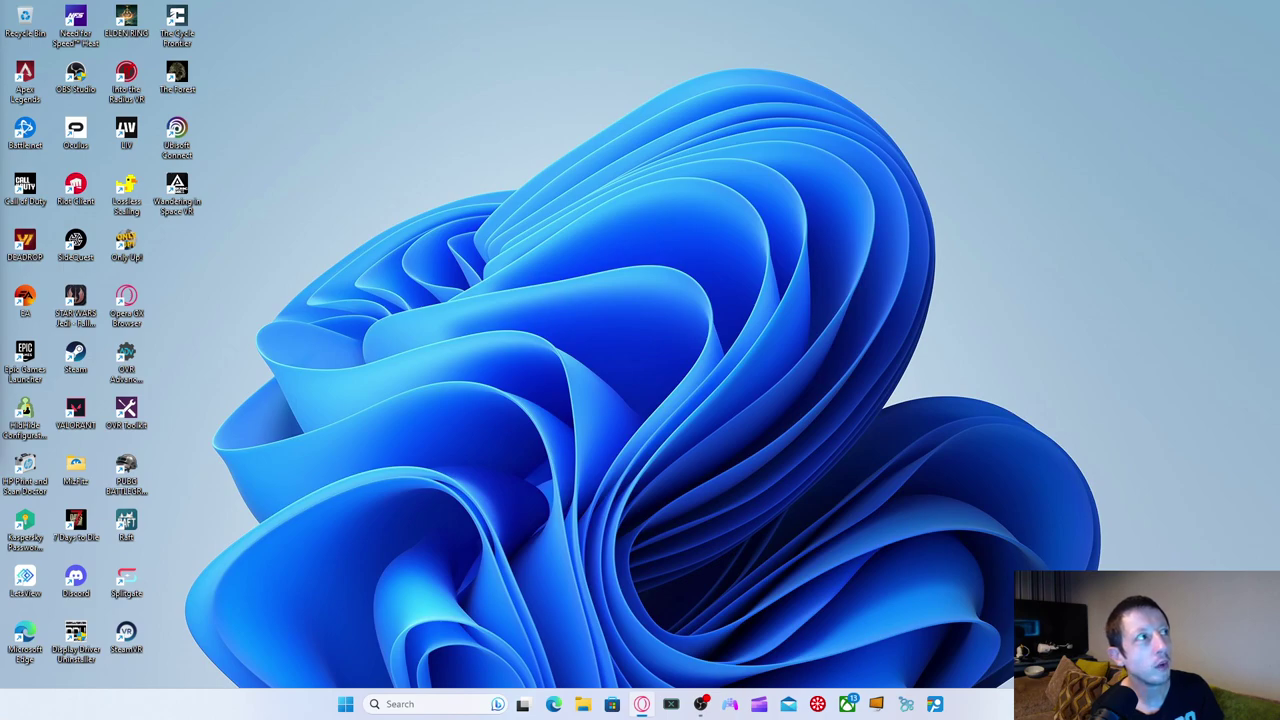
{"action": "left_click_drag", "start_coordinate": [0, 63], "coordinate": [619, 55]}
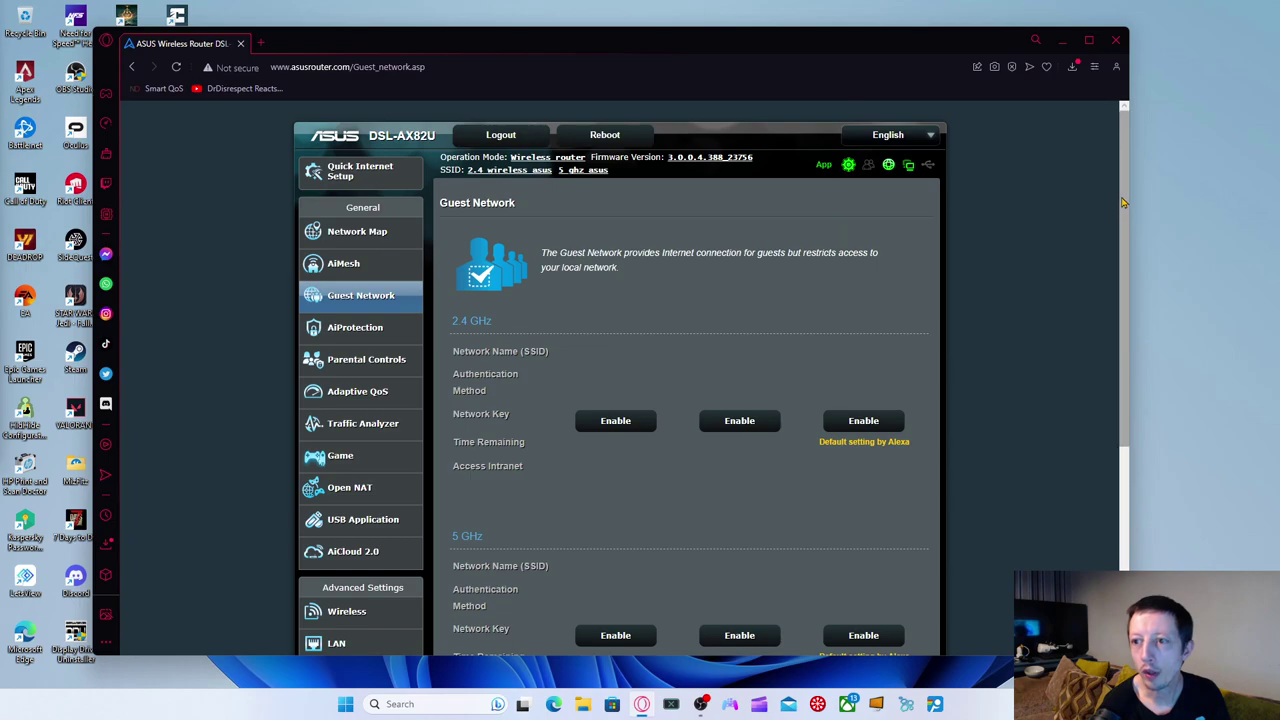
{"action": "left_click_drag", "start_coordinate": [1122, 203], "coordinate": [1085, 314]}
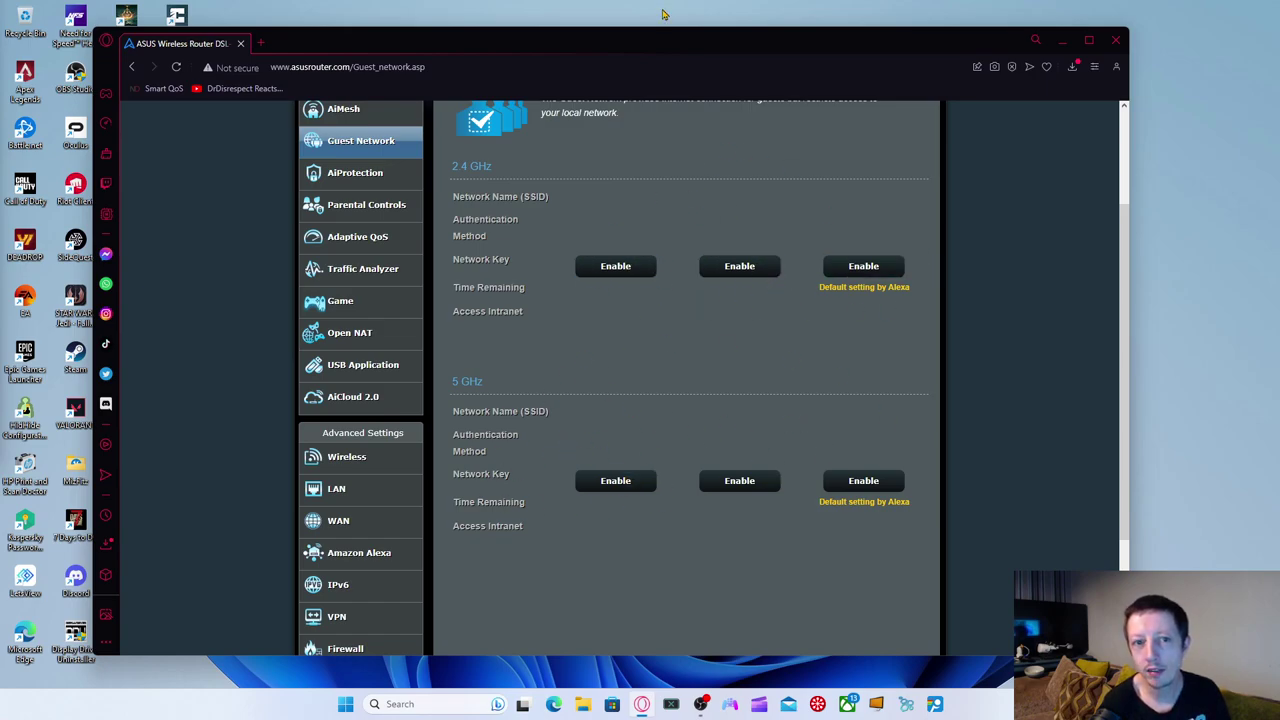
{"action": "key", "text": "super+d"}
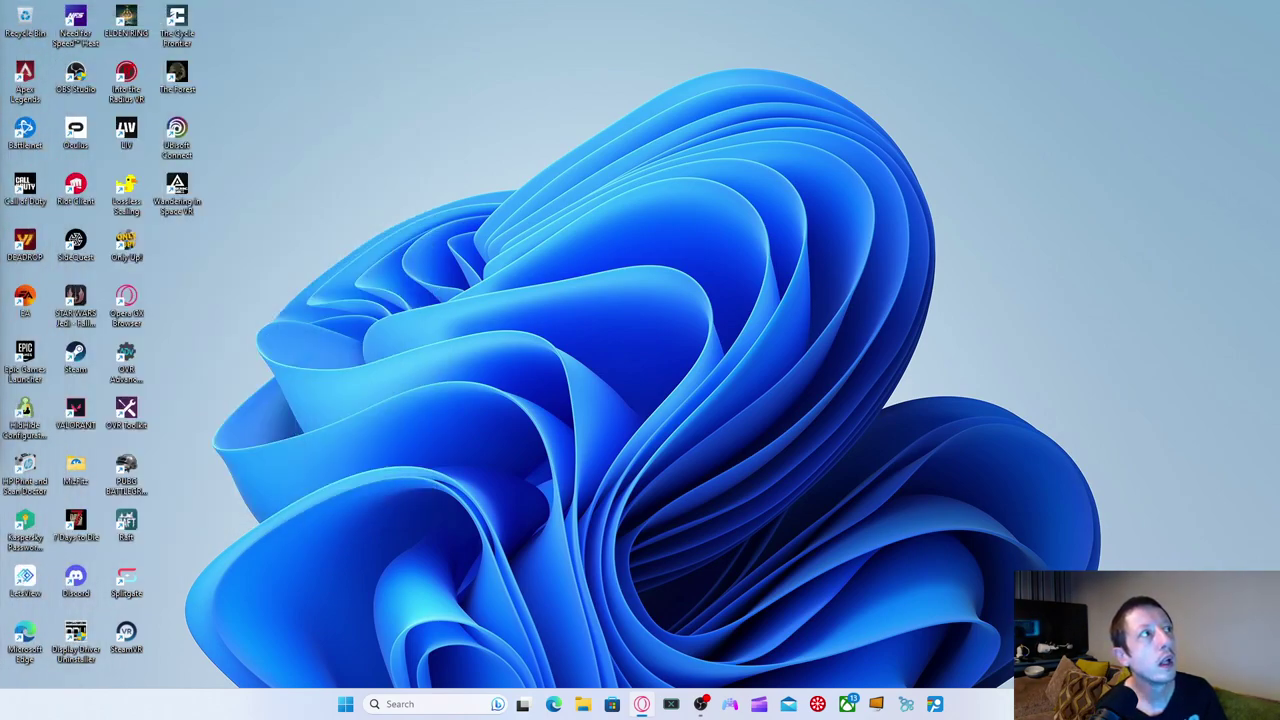
Maximize the browser window on the AiProtection page and examine the Router Security Assessment entry
{"action": "key", "text": "super+d"}
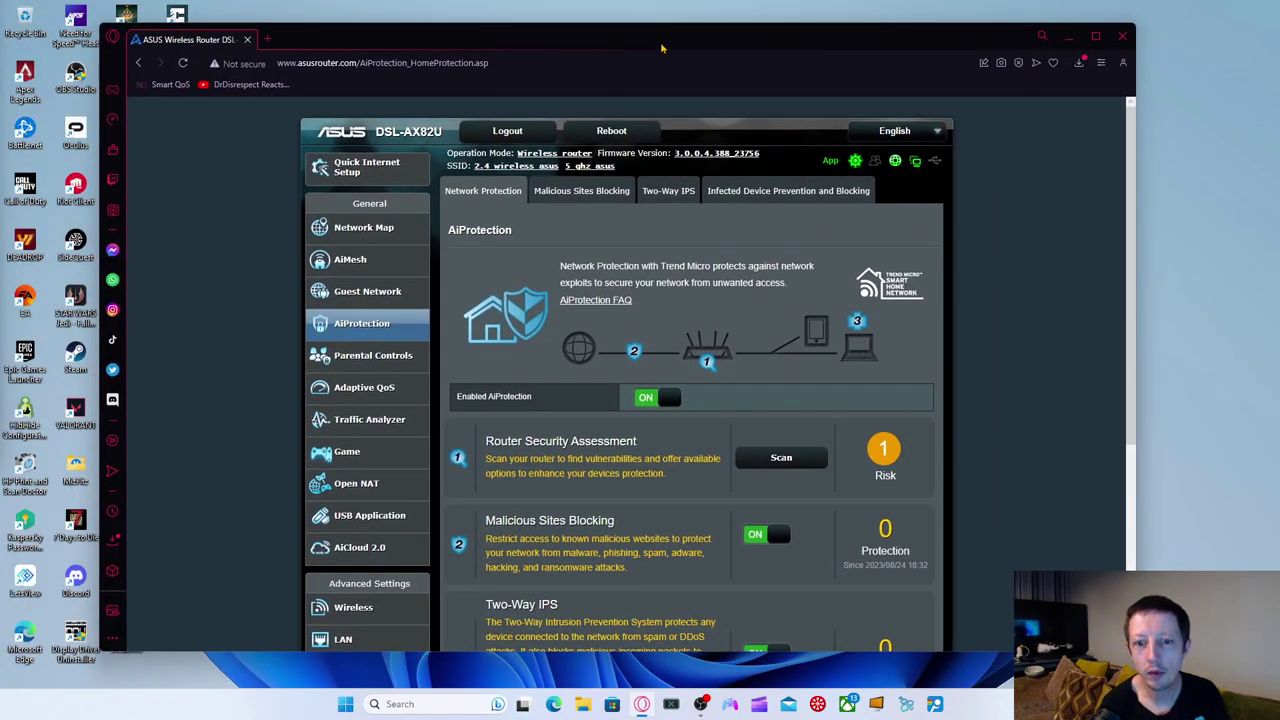
{"action": "double_click", "coordinate": [661, 47]}
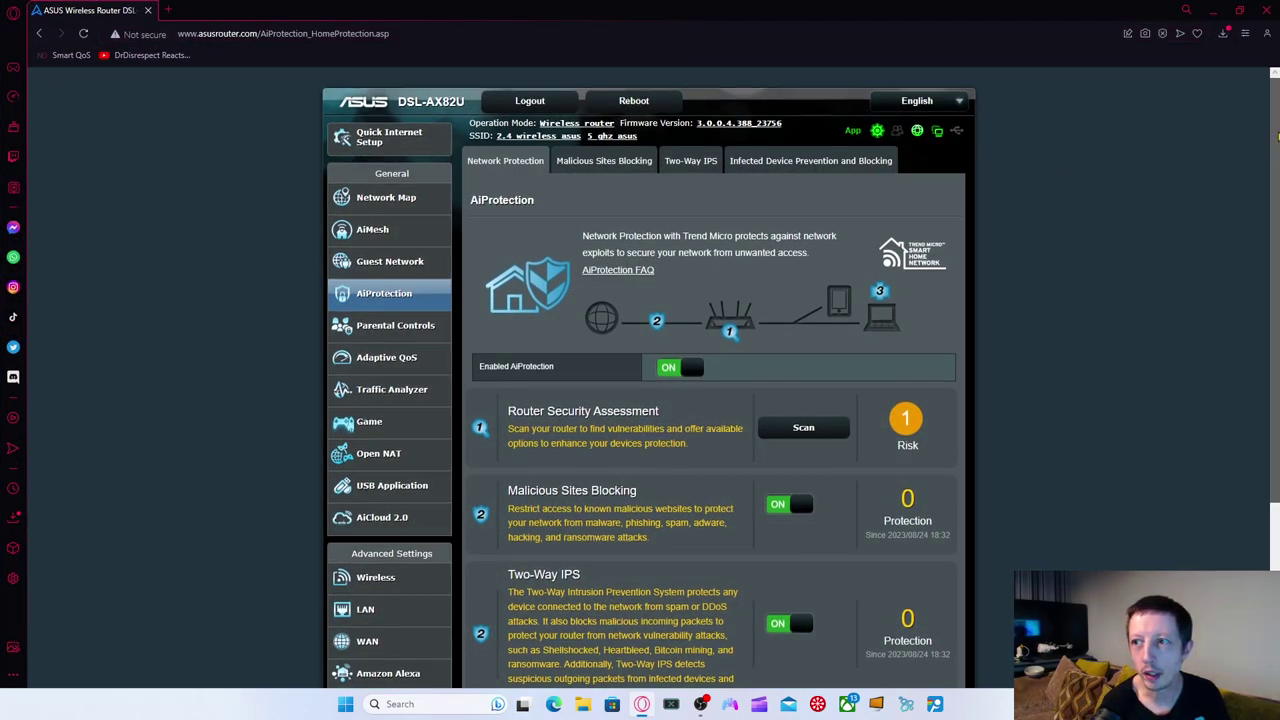
{"action": "mouse_move", "coordinate": [1278, 140]}
{"action": "left_mouse_down"}
{"action": "mouse_move", "coordinate": [1278, 290]}
{"action": "mouse_move", "coordinate": [1277, 128]}
{"action": "left_mouse_up"}
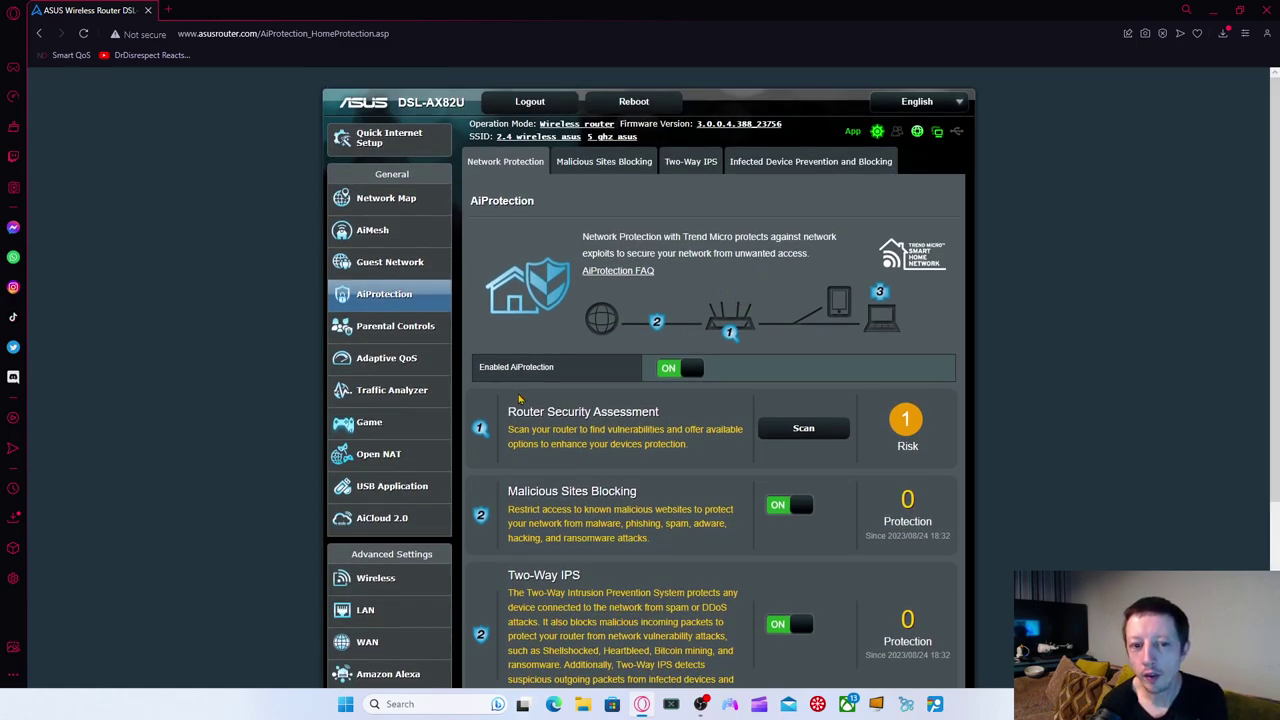
{"action": "scroll", "coordinate": [641, 416], "scroll_direction": "down", "scroll_amount": 2}
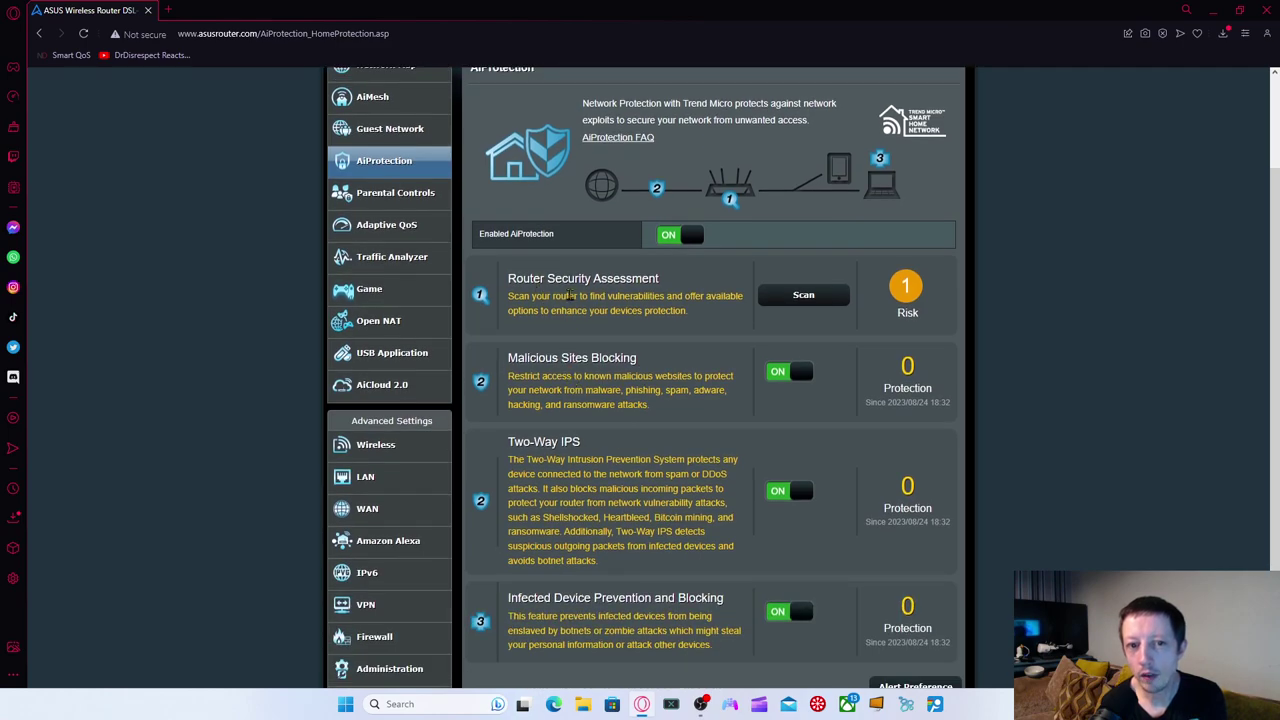
{"action": "left_click_drag", "start_coordinate": [510, 282], "coordinate": [662, 284]}
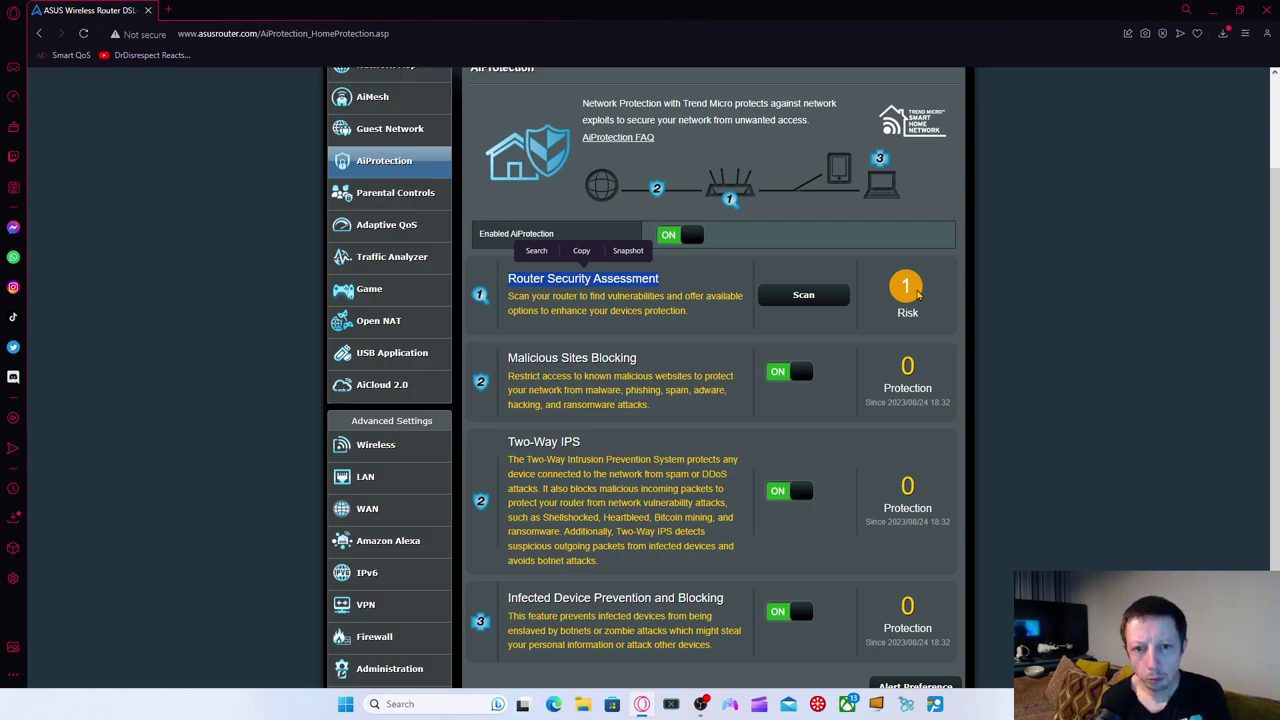
{"action": "left_click", "coordinate": [1059, 296]}
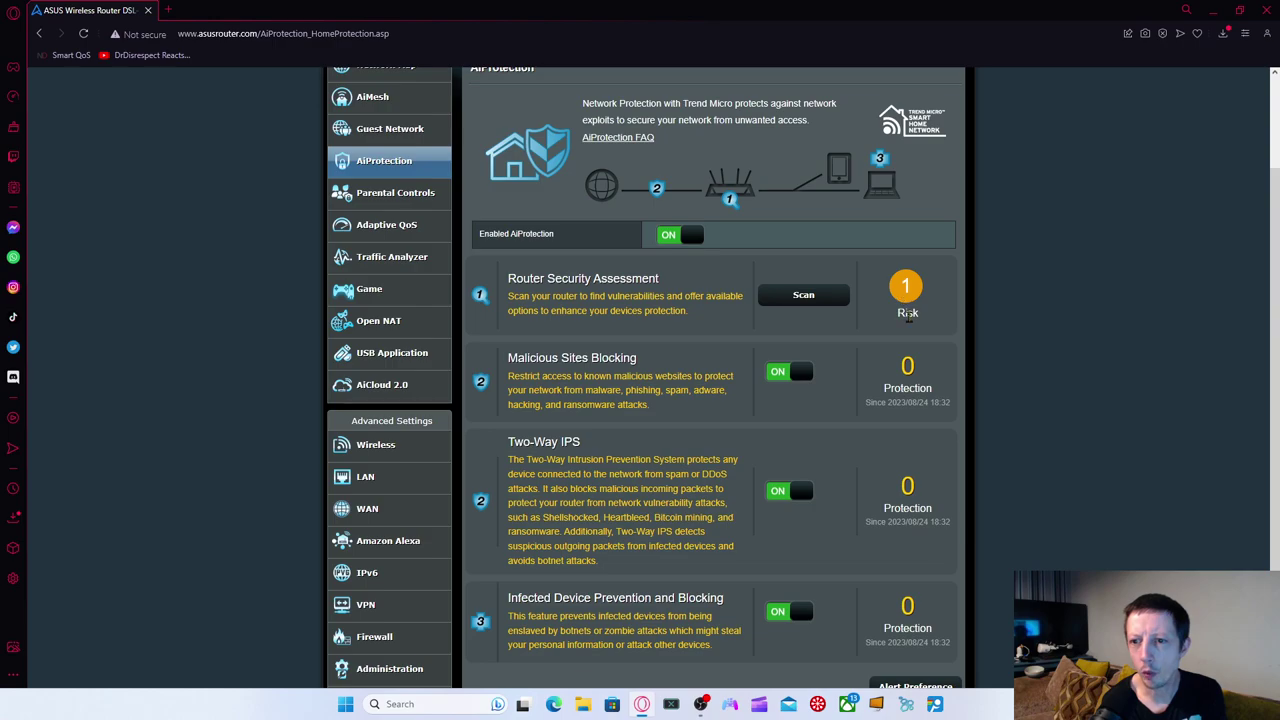
Run the router security assessment scan, examine the port forwarding entry in its report, and close the report
{"action": "left_click", "coordinate": [804, 298]}
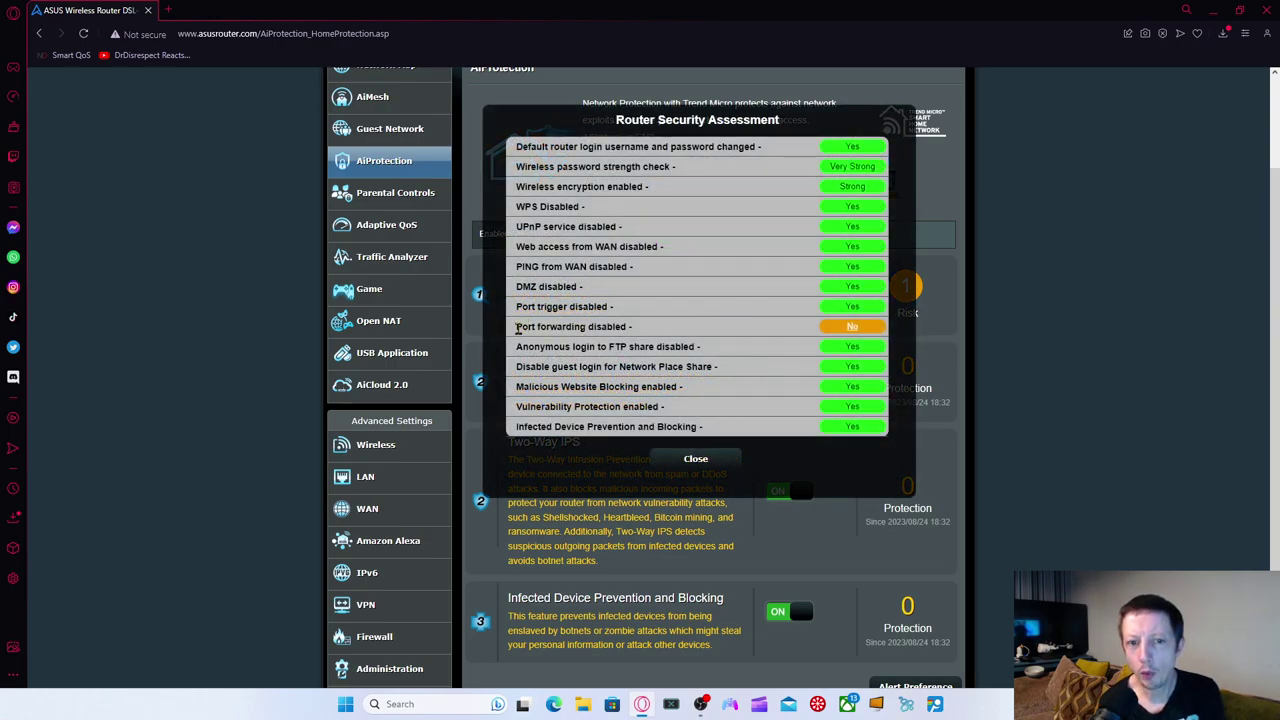
{"action": "left_click_drag", "start_coordinate": [517, 326], "coordinate": [634, 326]}
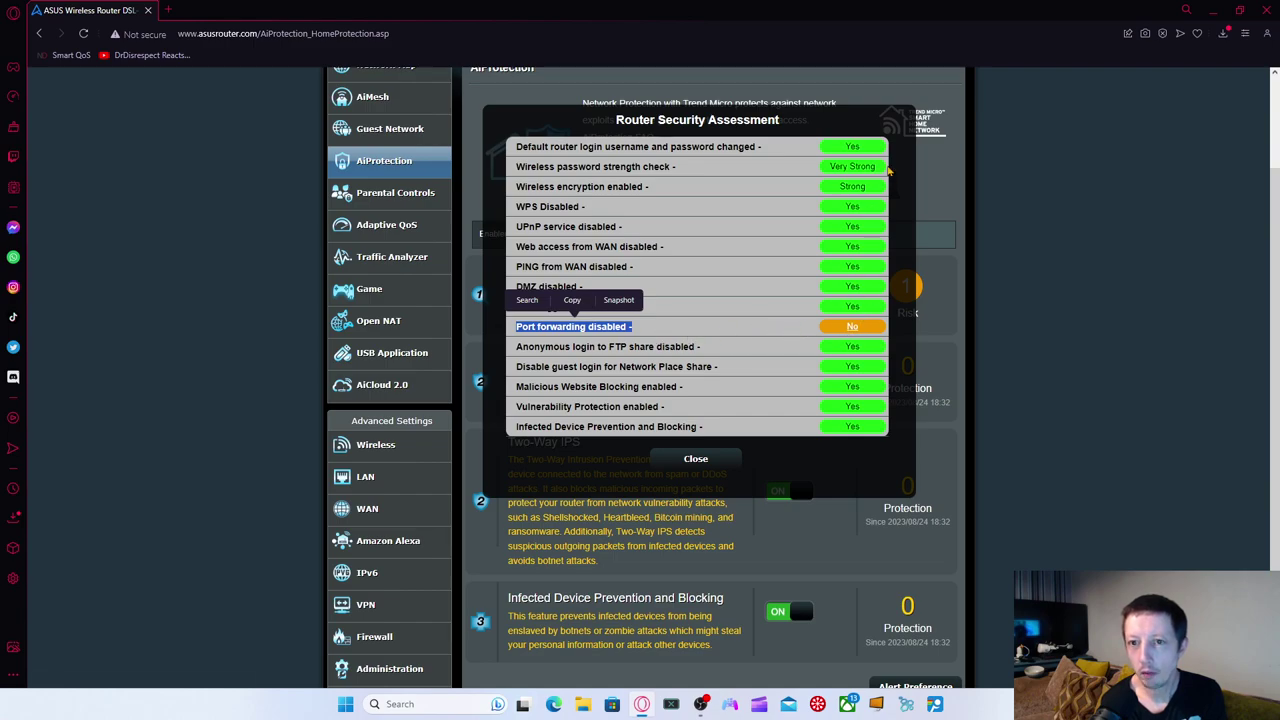
{"action": "left_click", "coordinate": [881, 73]}
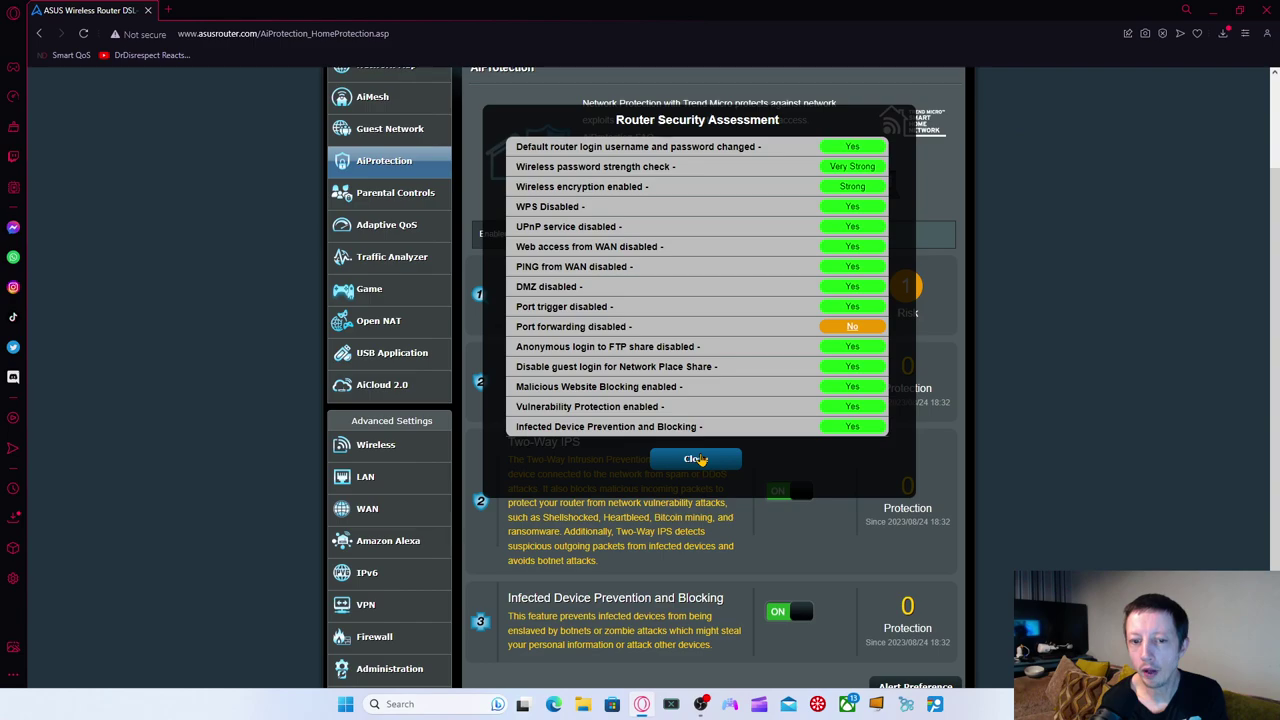
{"action": "scroll", "coordinate": [698, 325], "scroll_direction": "down", "scroll_amount": 1}
{"action": "scroll", "coordinate": [700, 295], "scroll_direction": "up", "scroll_amount": 1}
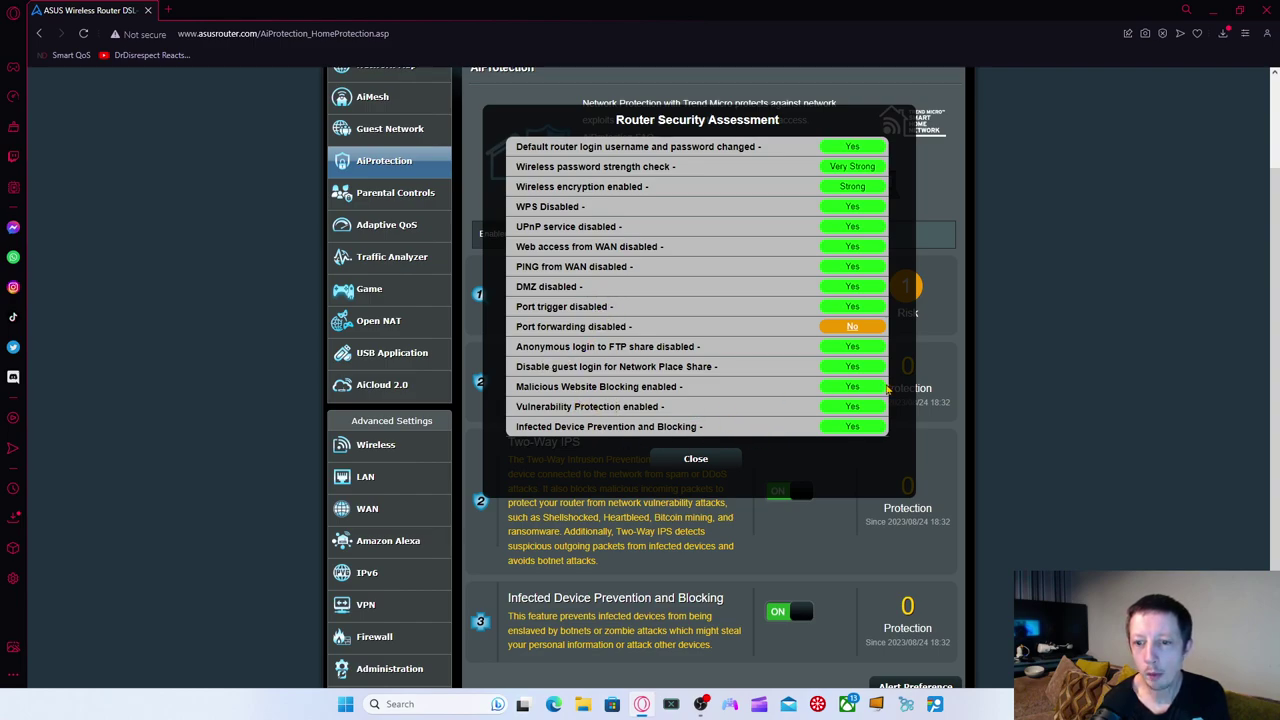
{"action": "left_click", "coordinate": [693, 460]}
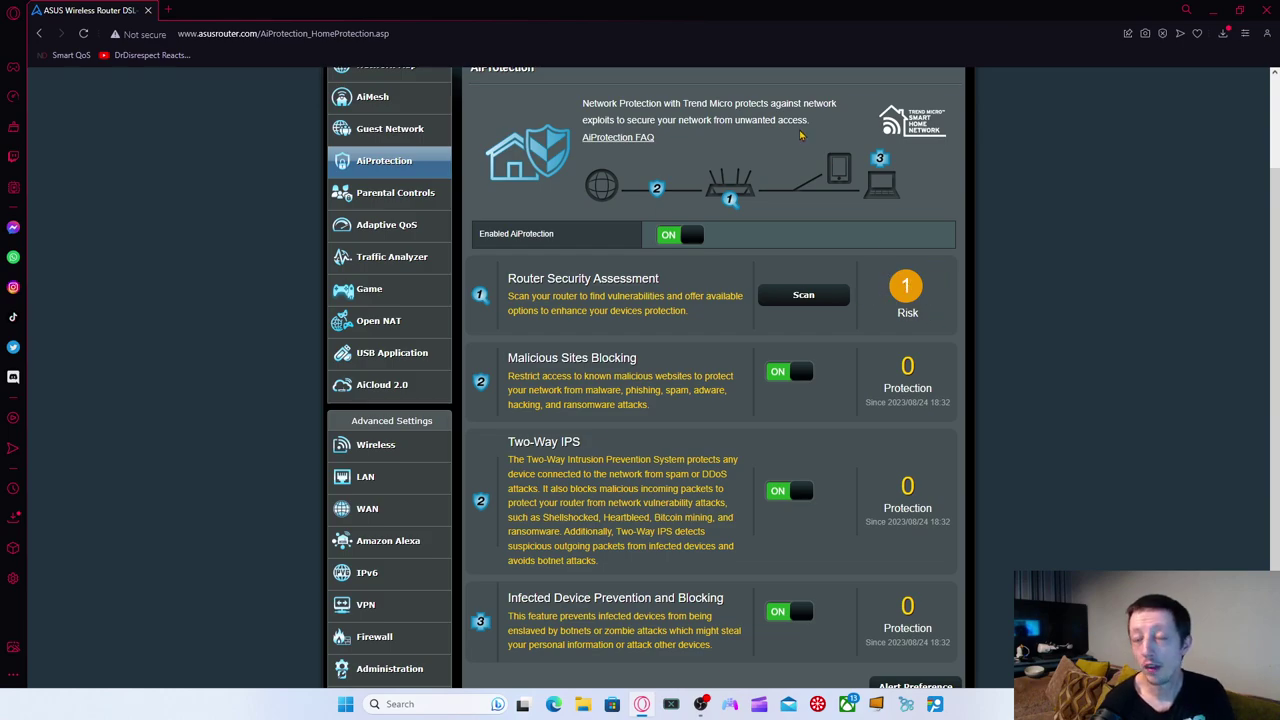
Review the AiProtection options for Malicious Sites Blocking, Two-Way IPS, Infected Device Prevention and Blocking, and alert preferences
{"action": "scroll", "coordinate": [524, 288], "scroll_direction": "down", "scroll_amount": 1}
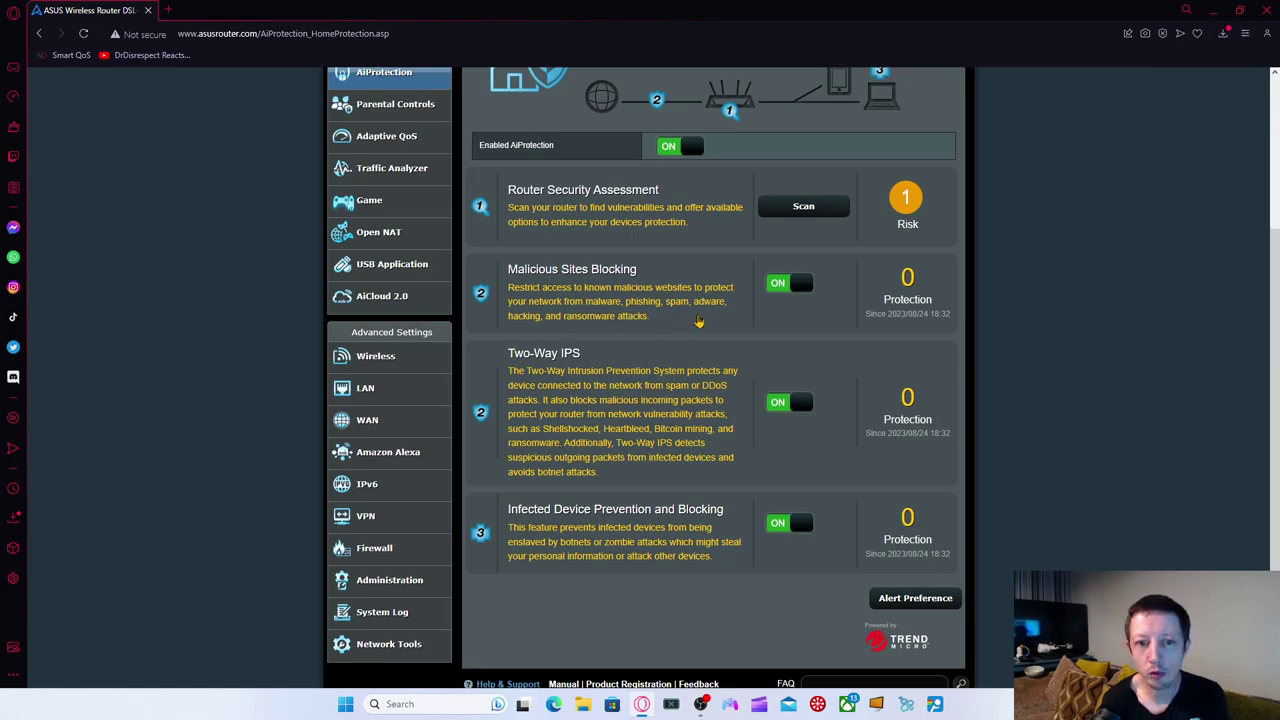
{"action": "scroll", "coordinate": [590, 368], "scroll_direction": "down", "scroll_amount": 1}
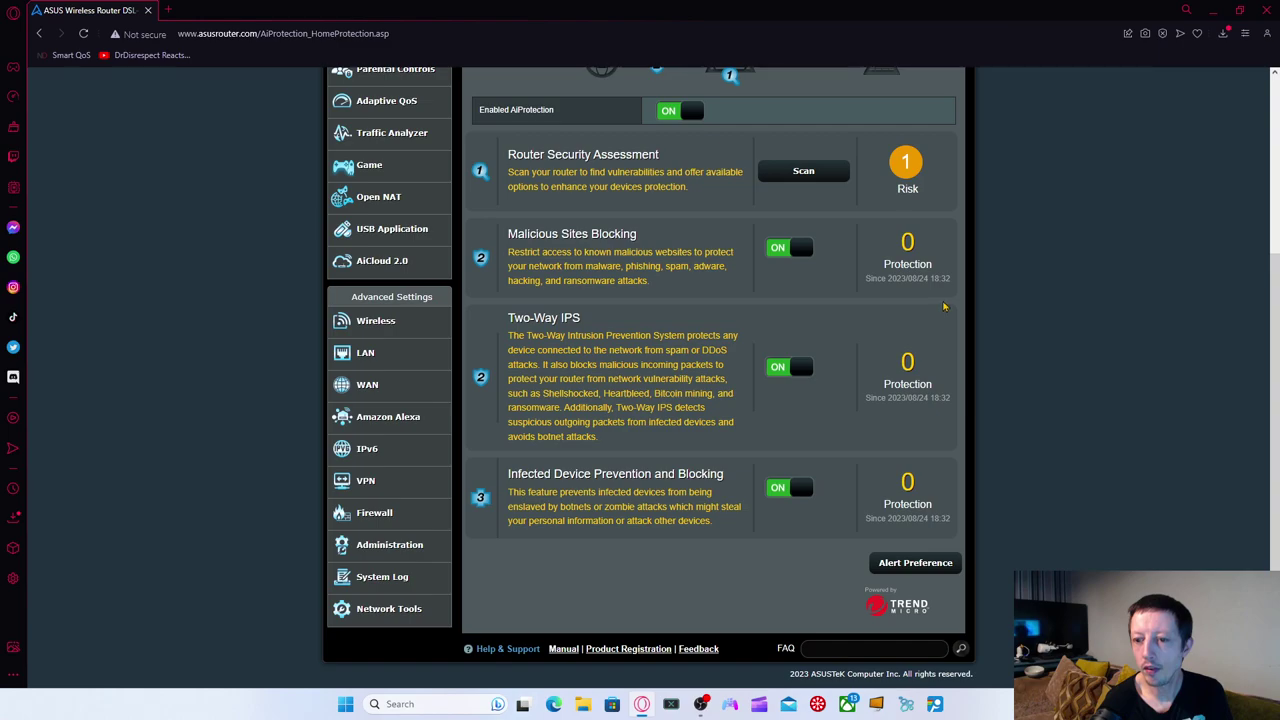
{"action": "scroll", "coordinate": [940, 320], "scroll_direction": "up", "scroll_amount": 1}
{"action": "scroll", "coordinate": [923, 343], "scroll_direction": "down", "scroll_amount": 1}
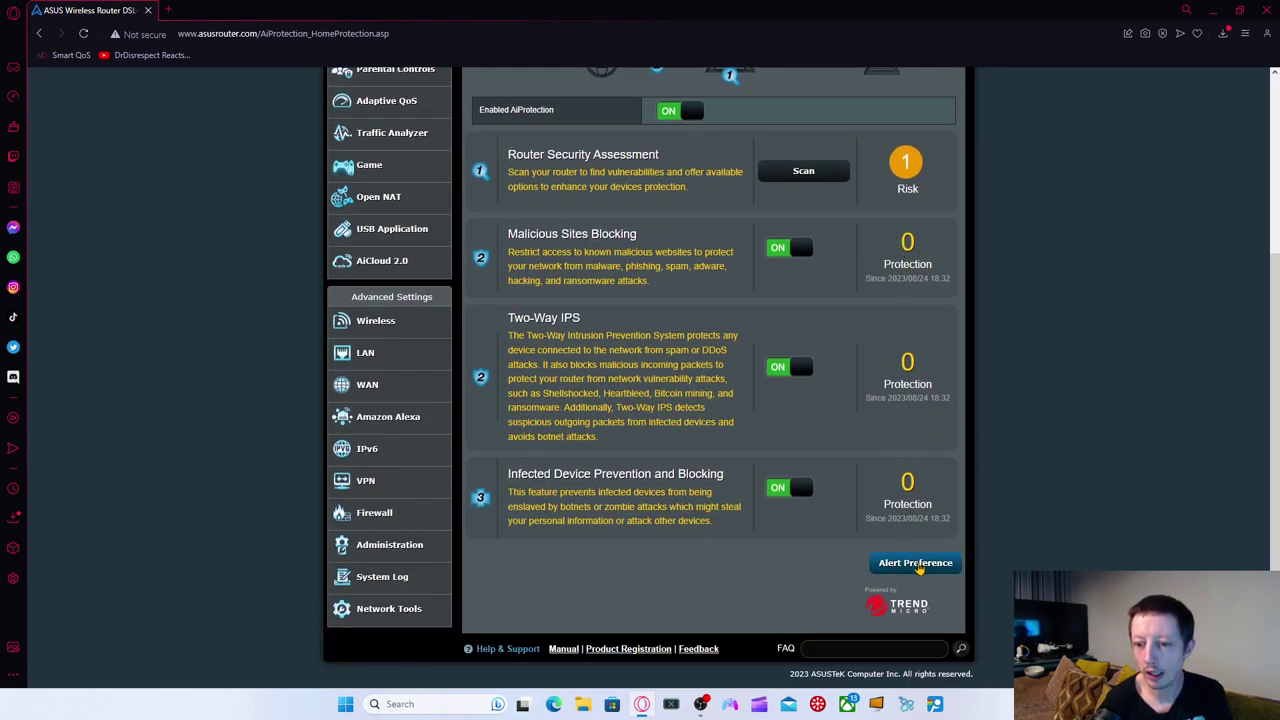
{"action": "scroll", "coordinate": [885, 242], "scroll_direction": "up", "scroll_amount": 3}
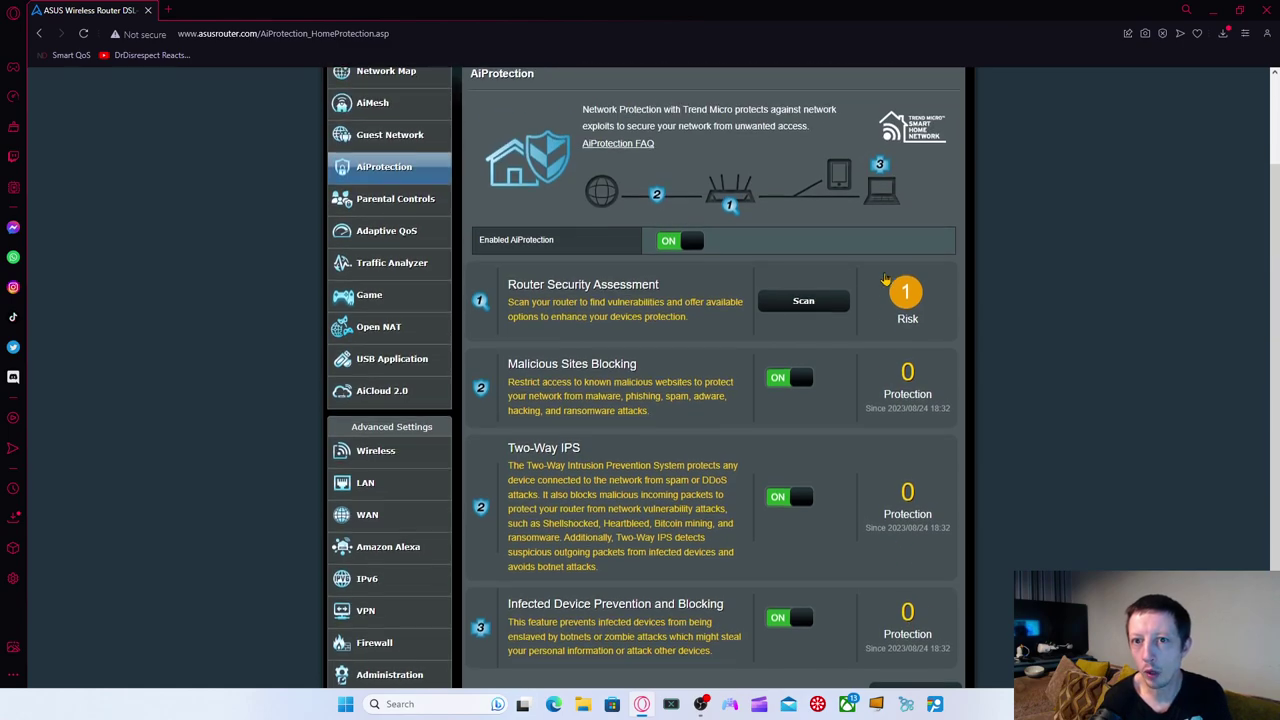
{"action": "scroll", "coordinate": [885, 279], "scroll_direction": "up", "scroll_amount": 1}
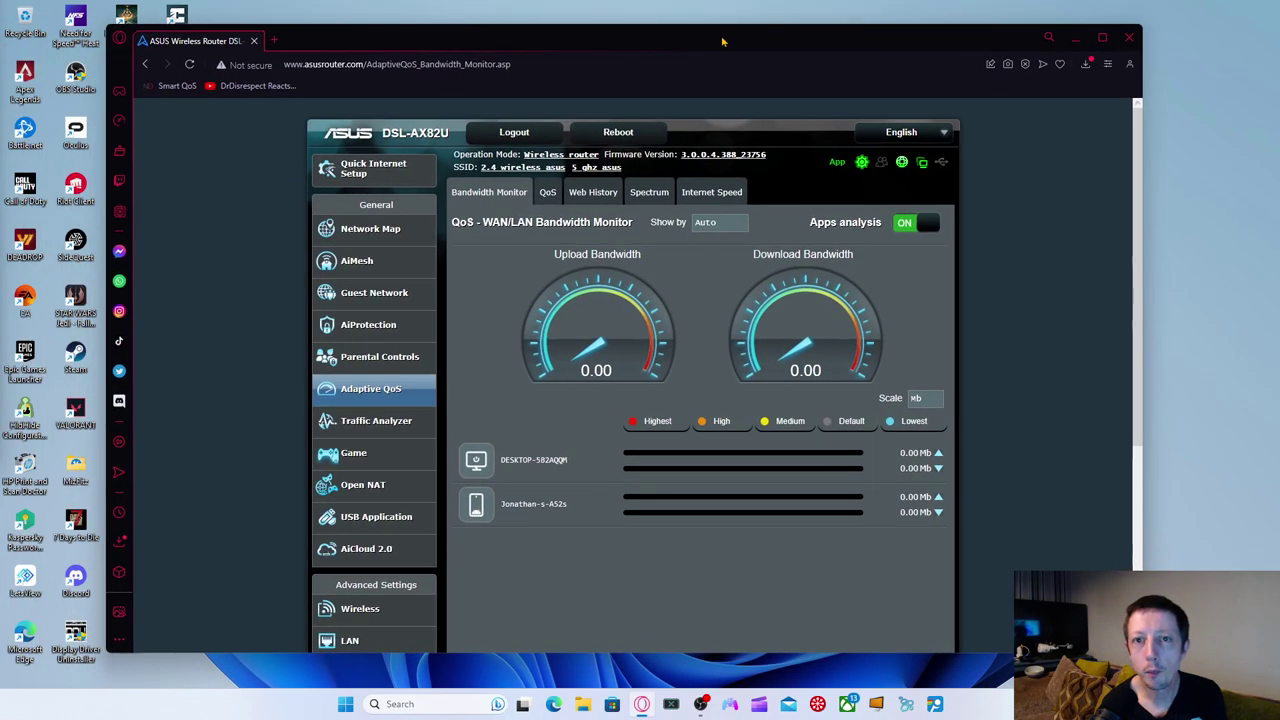
Maximize the browser window on the Adaptive QoS bandwidth monitor and view the available scale units
{"action": "double_click", "coordinate": [720, 34]}
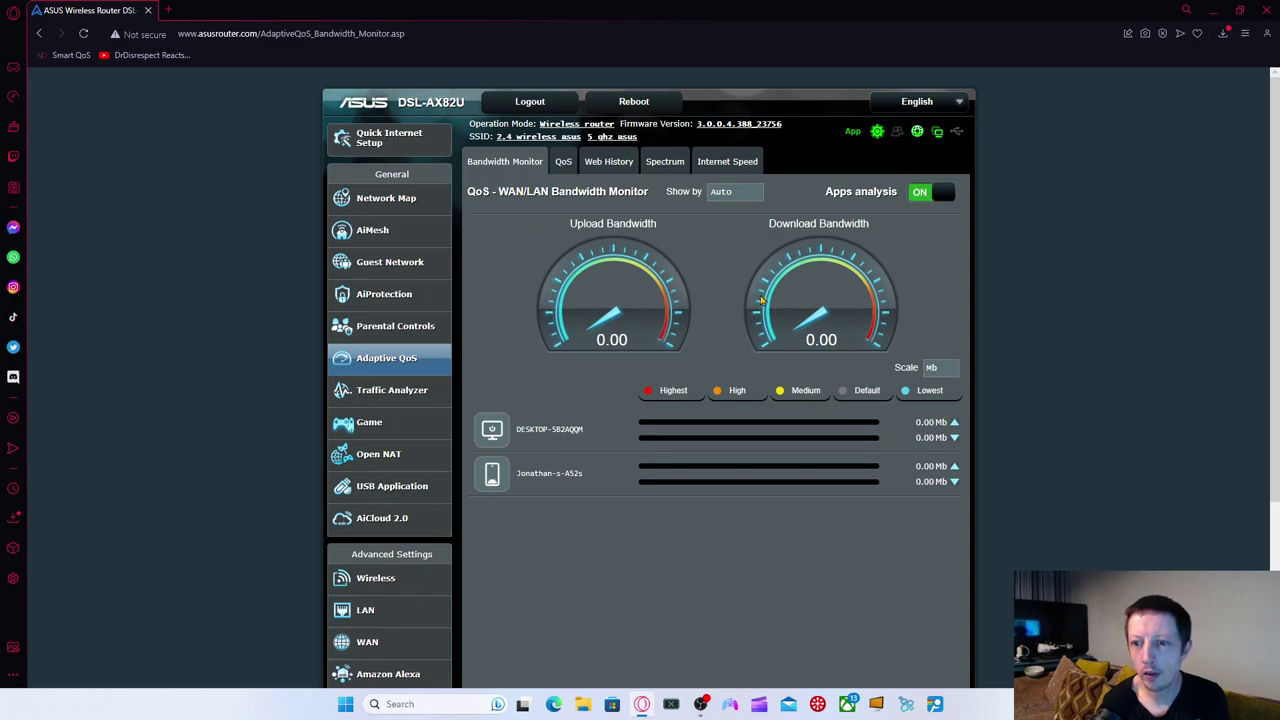
{"action": "left_click", "coordinate": [951, 369]}
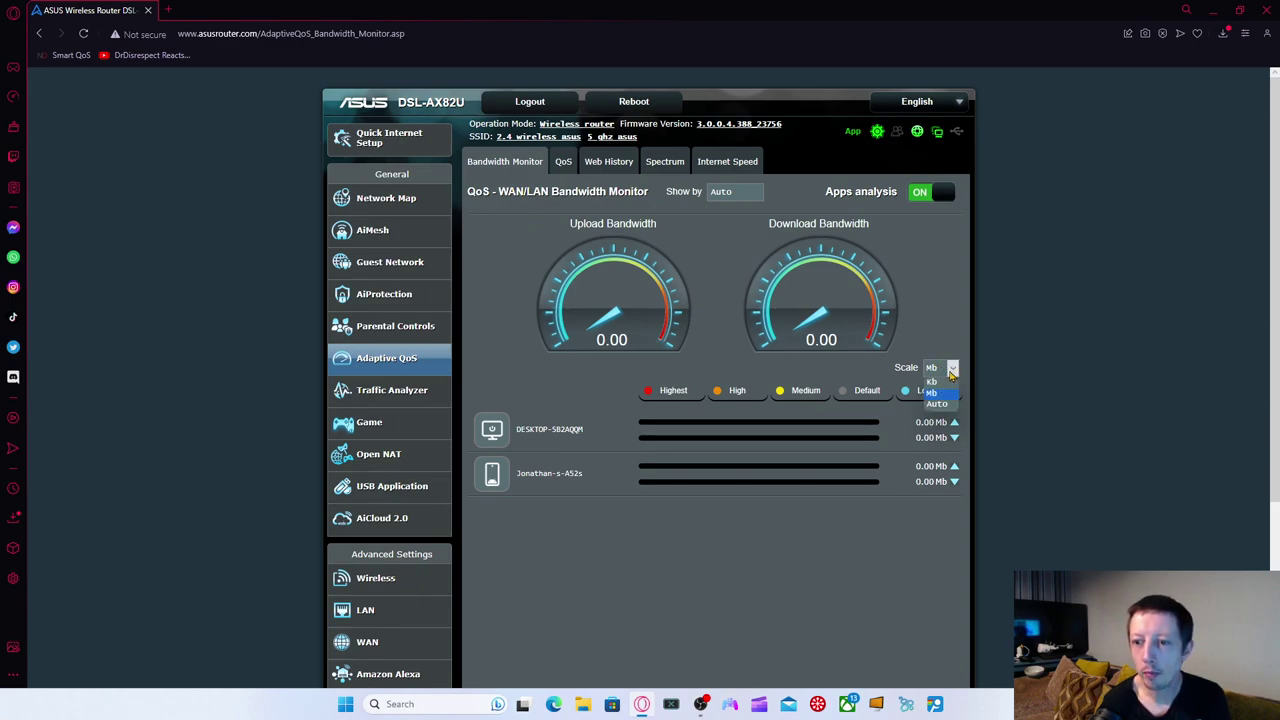
{"action": "left_click", "coordinate": [929, 266]}
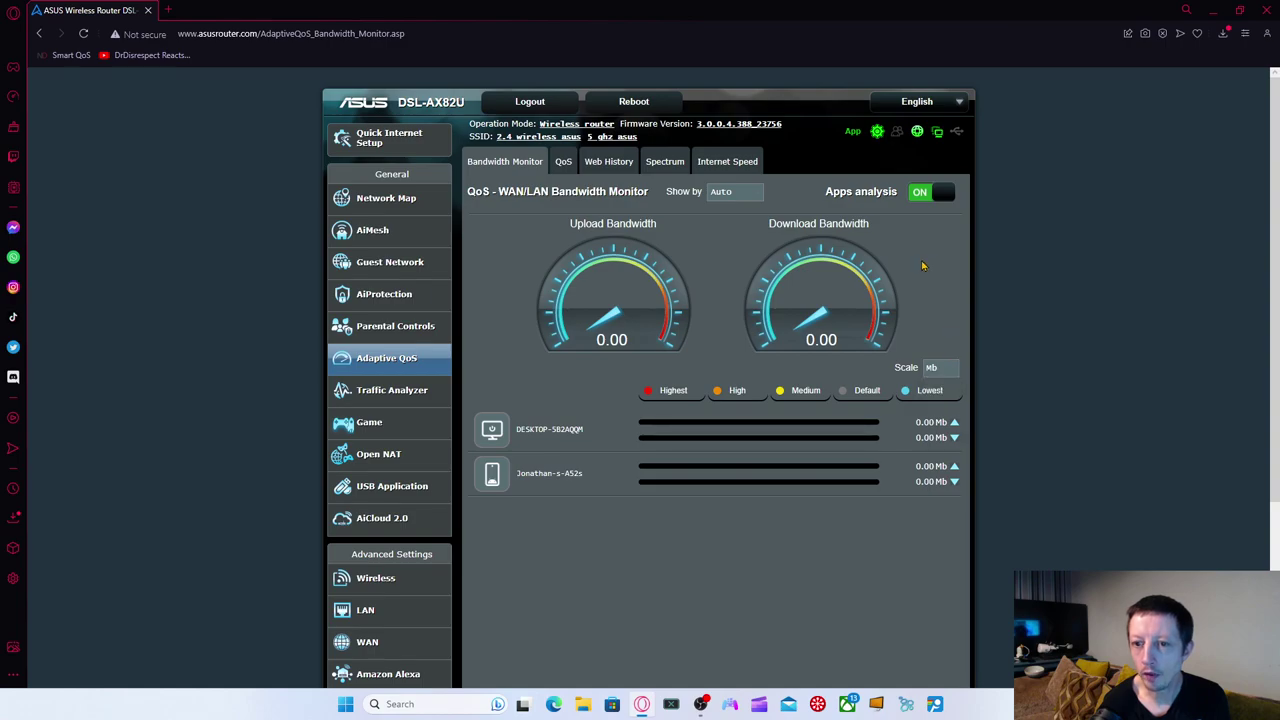
Open the QoS configuration page and read the description of Adaptive QoS
{"action": "left_click", "coordinate": [563, 162]}
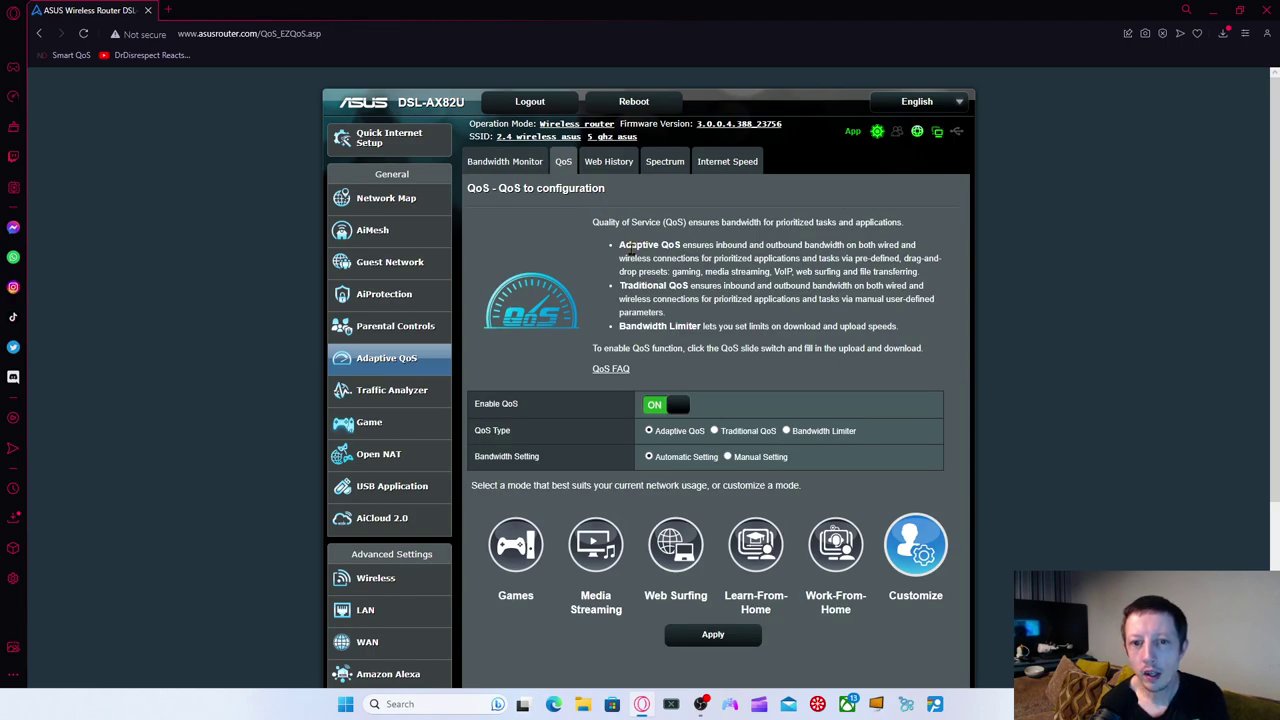
{"action": "scroll", "coordinate": [634, 243], "scroll_direction": "down", "scroll_amount": 2}
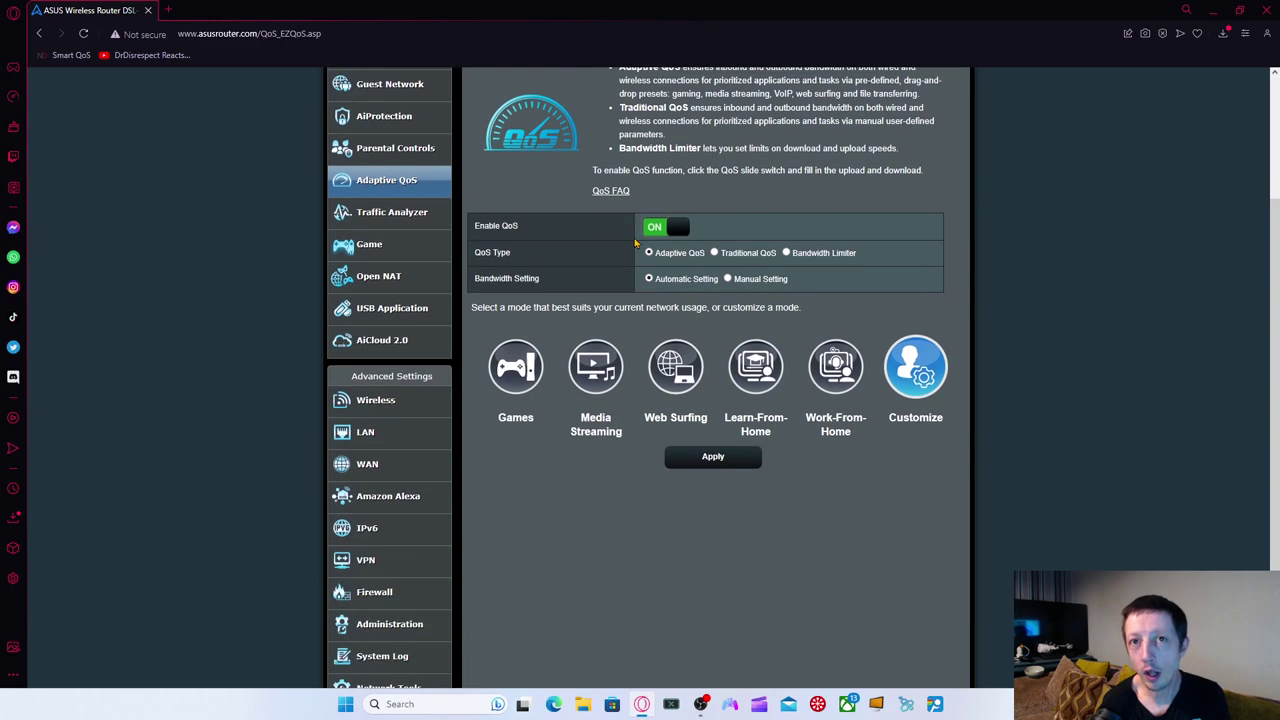
{"action": "scroll", "coordinate": [634, 243], "scroll_direction": "up", "scroll_amount": 2}
{"action": "scroll", "coordinate": [634, 243], "scroll_direction": "down", "scroll_amount": 1}
{"action": "scroll", "coordinate": [634, 243], "scroll_direction": "up", "scroll_amount": 1}
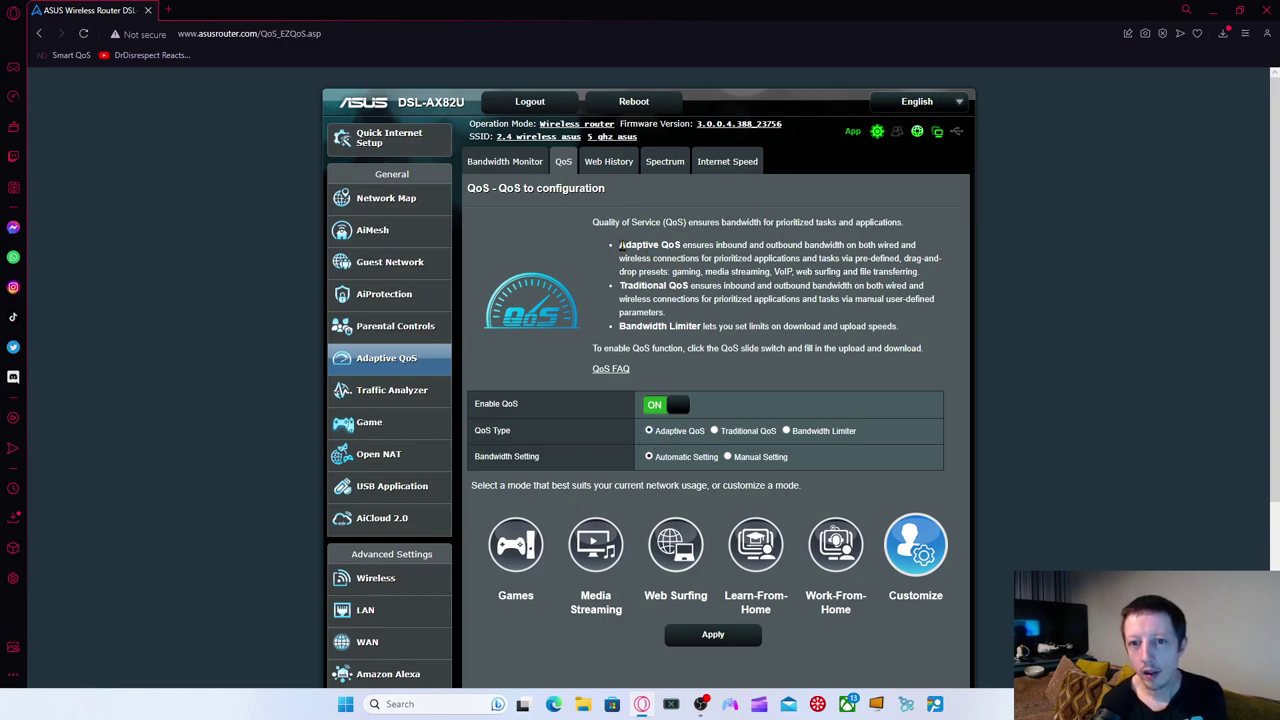
{"action": "left_click_drag", "start_coordinate": [619, 244], "coordinate": [900, 285]}
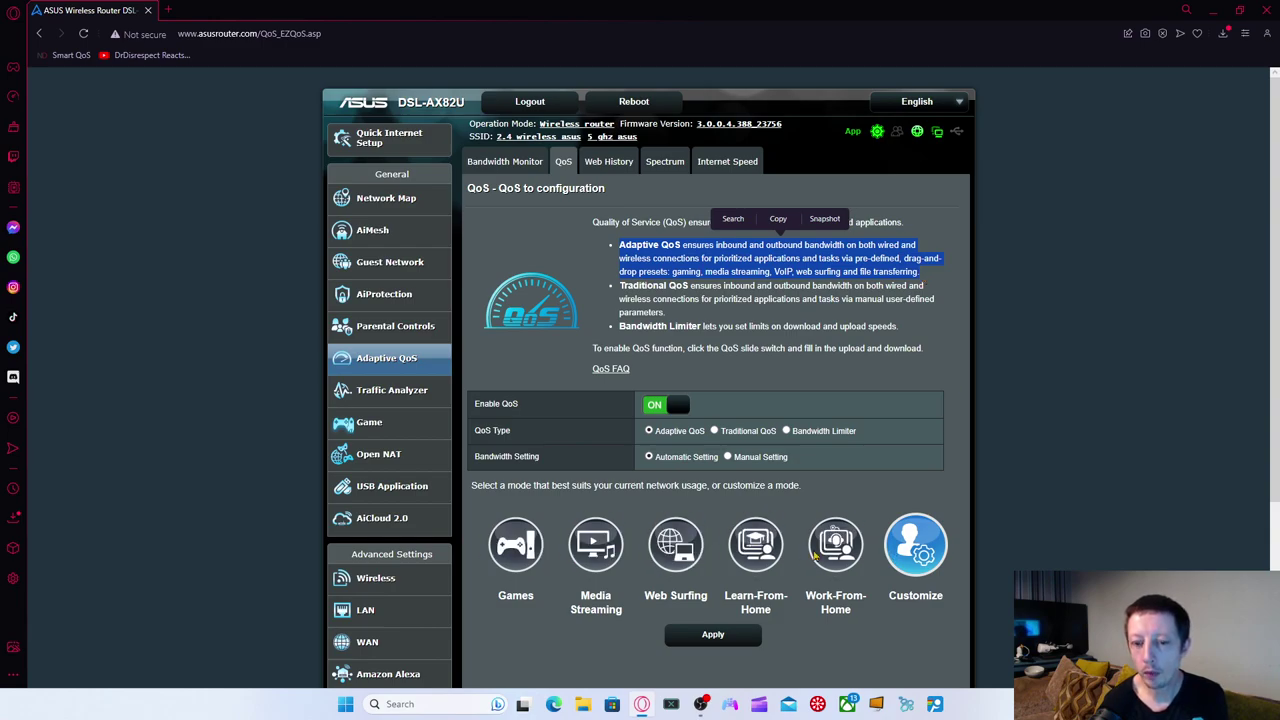
Open the Customize mode of Adaptive QoS and review the priority order of its traffic categories from highest to lowest
{"action": "left_click", "coordinate": [926, 555]}
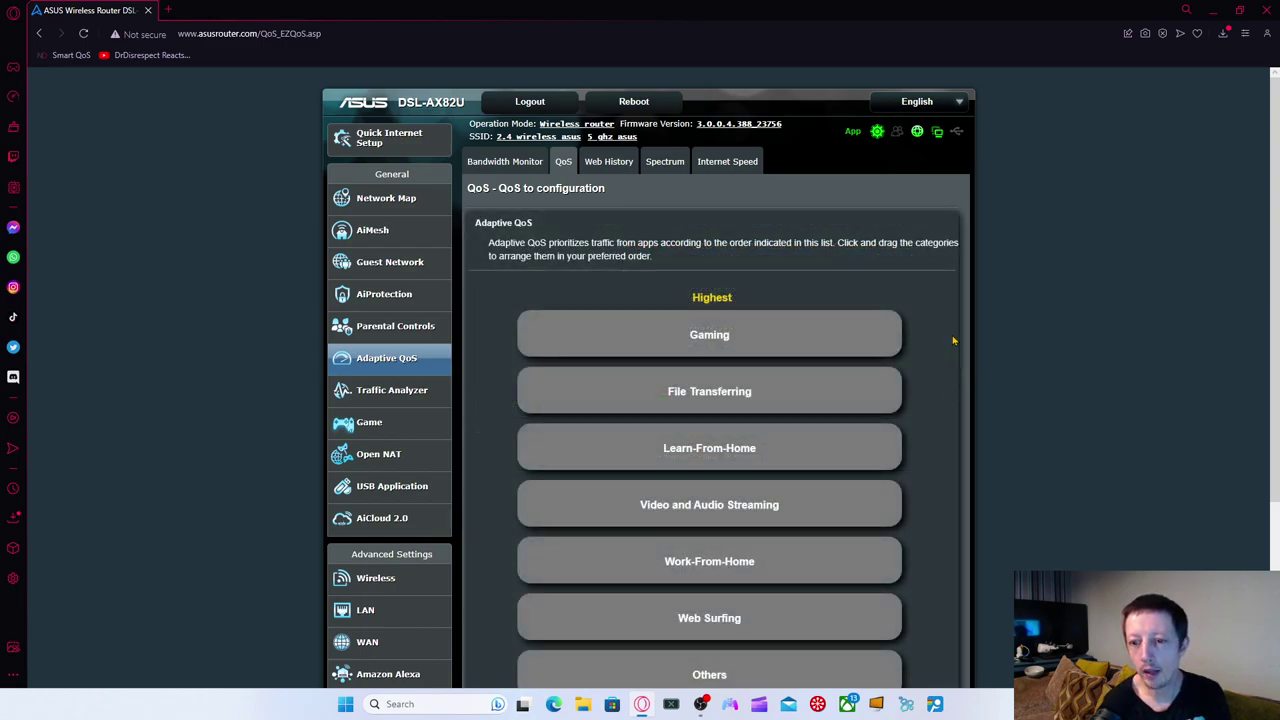
{"action": "scroll", "coordinate": [952, 338], "scroll_direction": "down", "scroll_amount": 2}
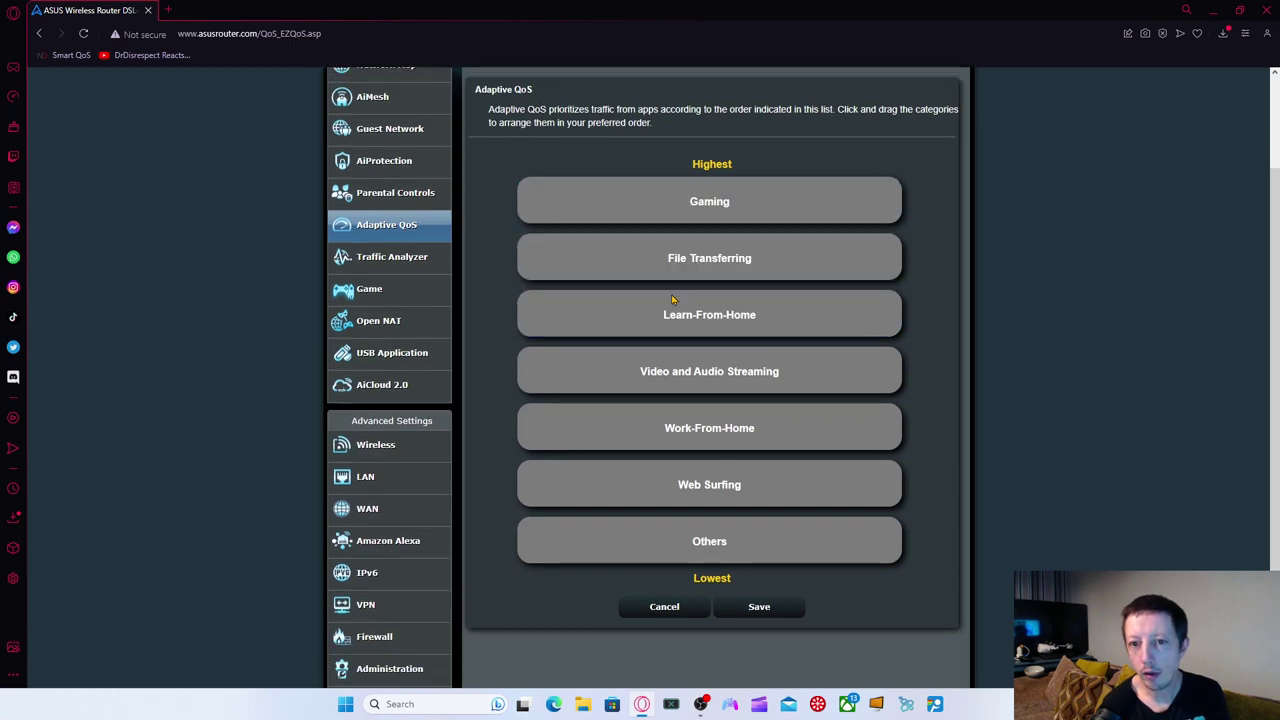
{"action": "mouse_move", "coordinate": [718, 270]}
{"action": "left_mouse_down"}
{"action": "mouse_move", "coordinate": [690, 390]}
{"action": "mouse_move", "coordinate": [710, 369]}
{"action": "mouse_move", "coordinate": [720, 262]}
{"action": "left_mouse_up"}
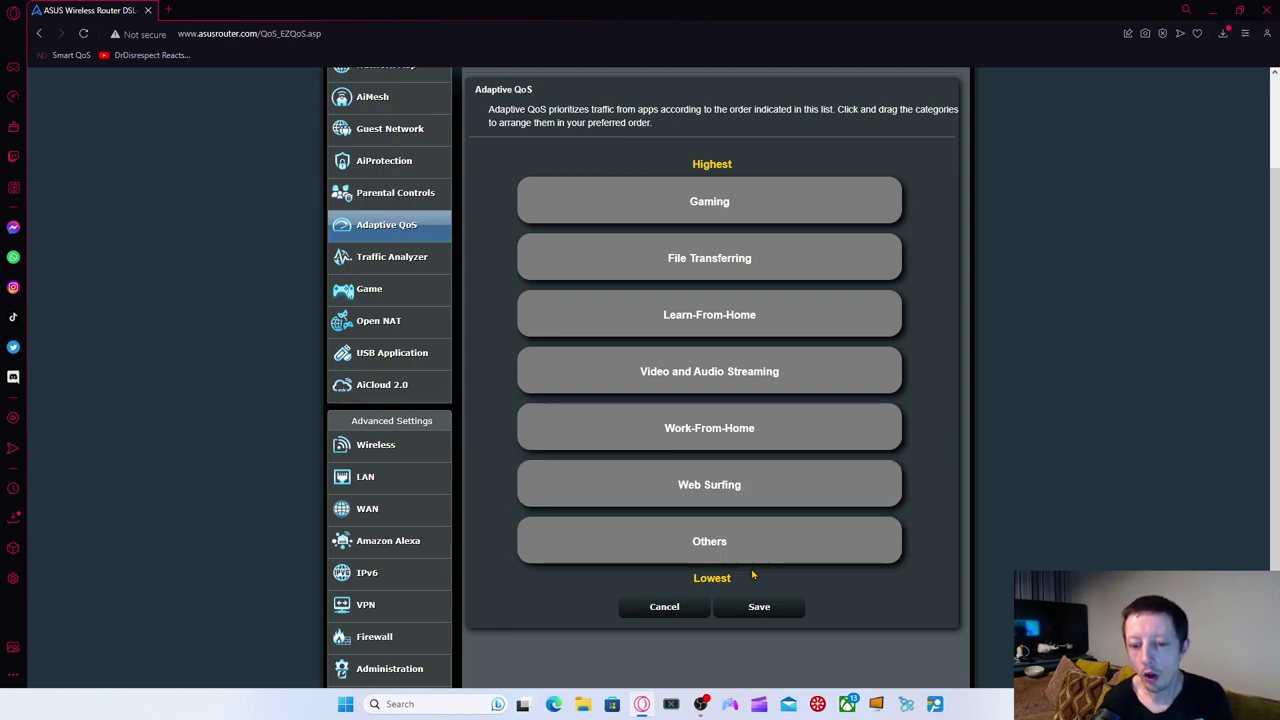
{"action": "scroll", "coordinate": [720, 490], "scroll_direction": "down", "scroll_amount": 2}
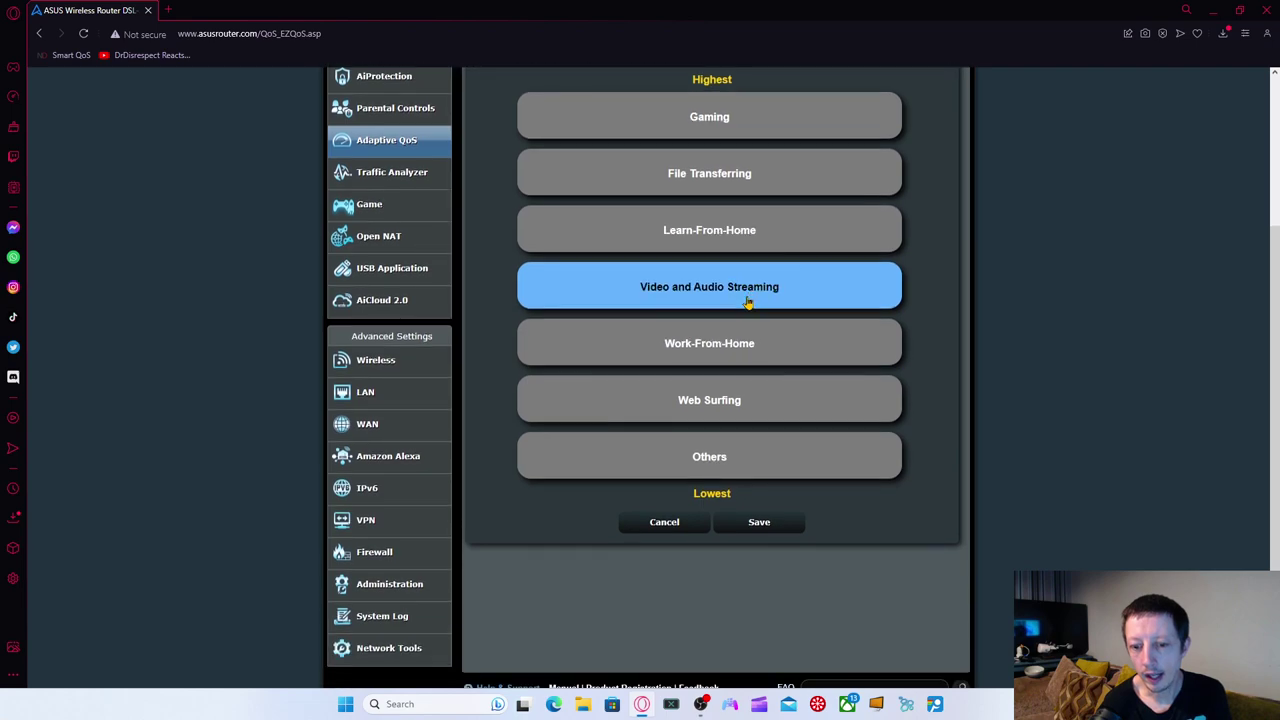
{"action": "scroll", "coordinate": [803, 500], "scroll_direction": "up", "scroll_amount": 3}
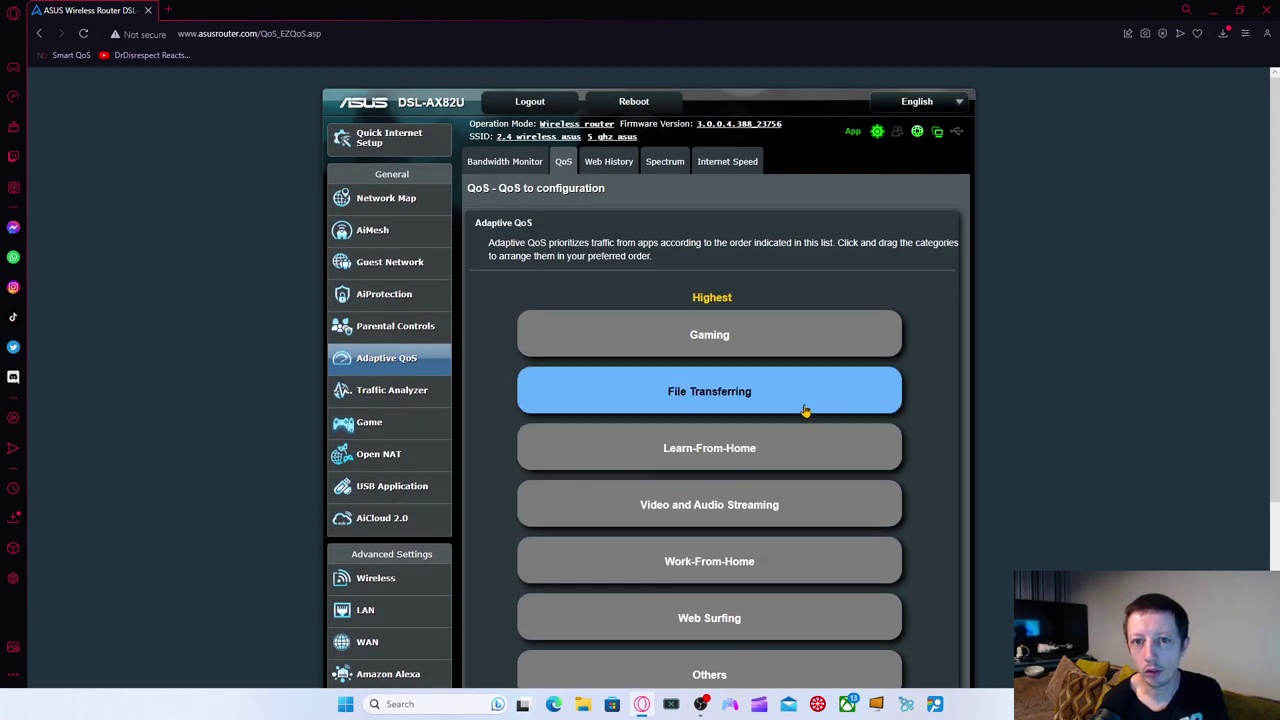
Open the Spectrum page and examine the DSL signal-to-noise ratio and bits-per-carrier graphs
{"action": "left_click", "coordinate": [668, 164]}
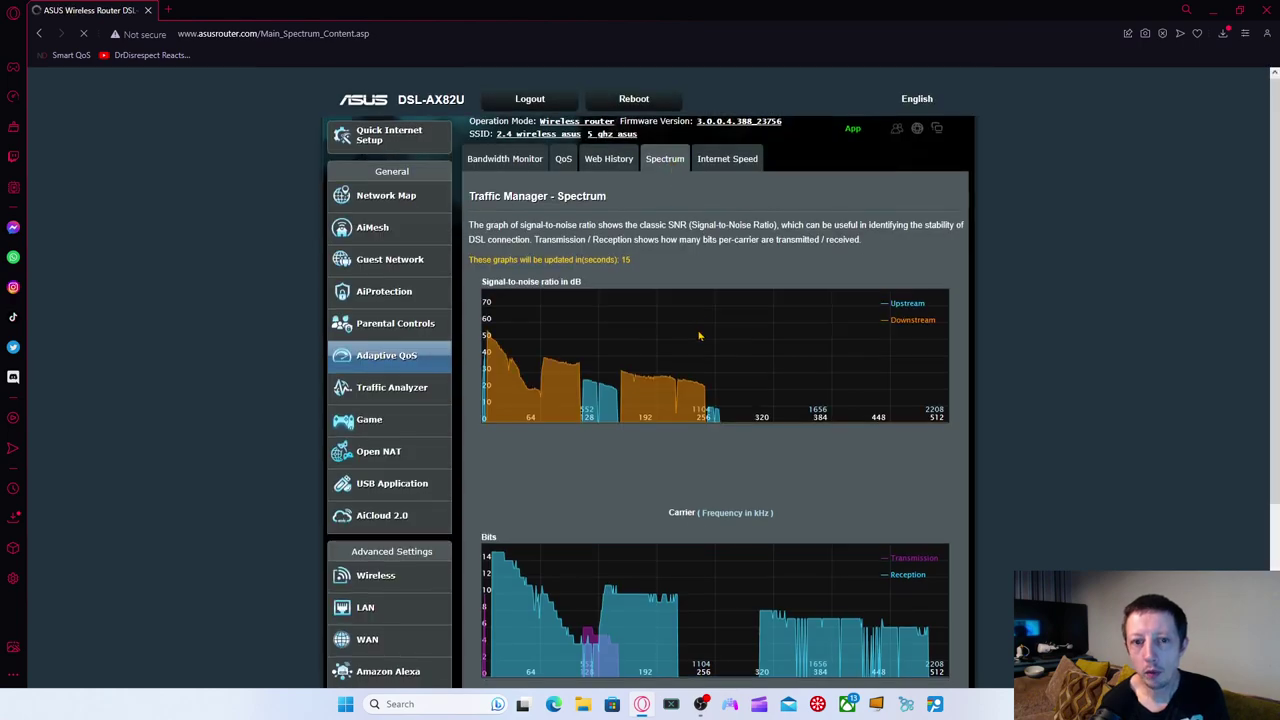
{"action": "scroll", "coordinate": [497, 213], "scroll_direction": "down", "scroll_amount": 2}
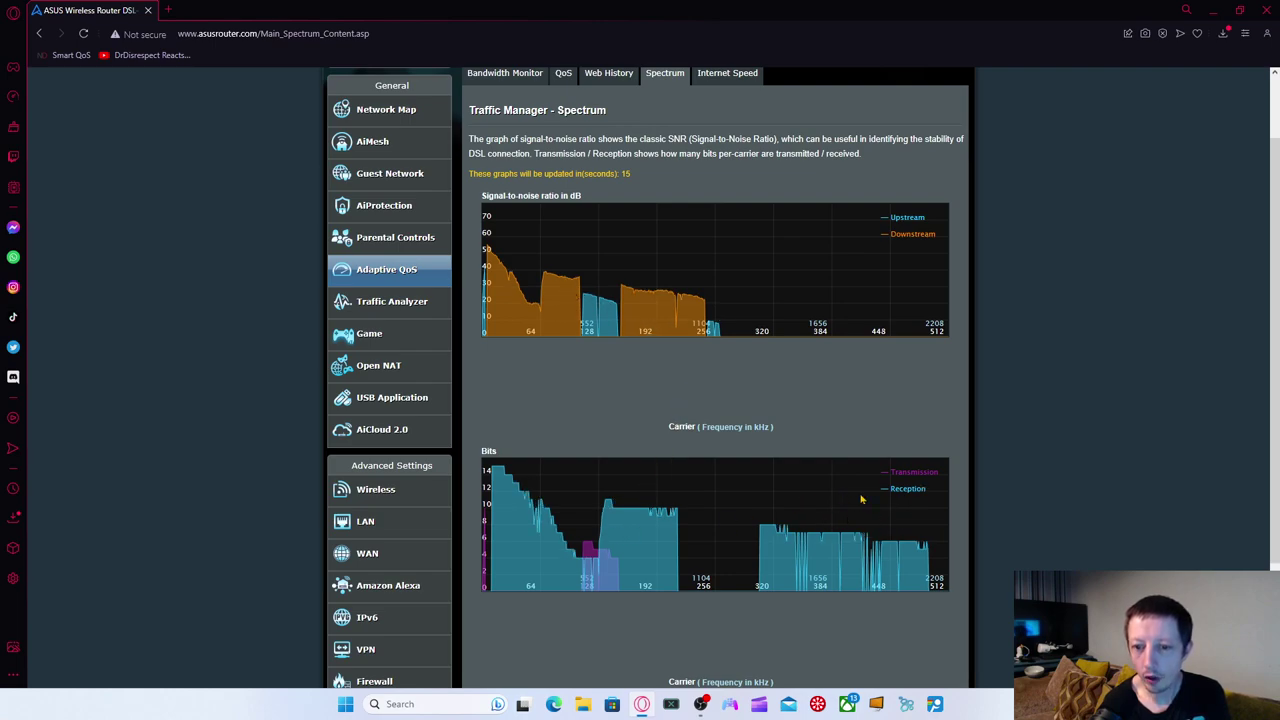
{"action": "scroll", "coordinate": [874, 498], "scroll_direction": "down", "scroll_amount": 1}
{"action": "scroll", "coordinate": [718, 590], "scroll_direction": "down", "scroll_amount": 2}
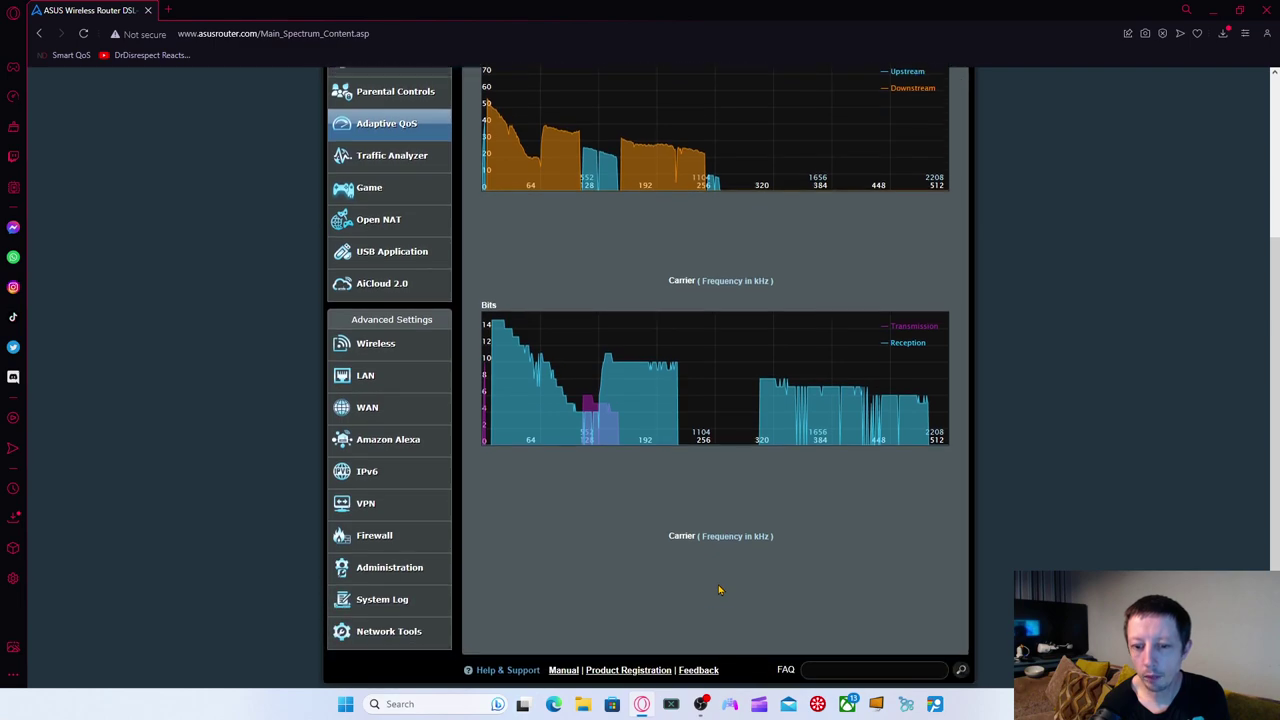
{"action": "scroll", "coordinate": [720, 585], "scroll_direction": "up", "scroll_amount": 3}
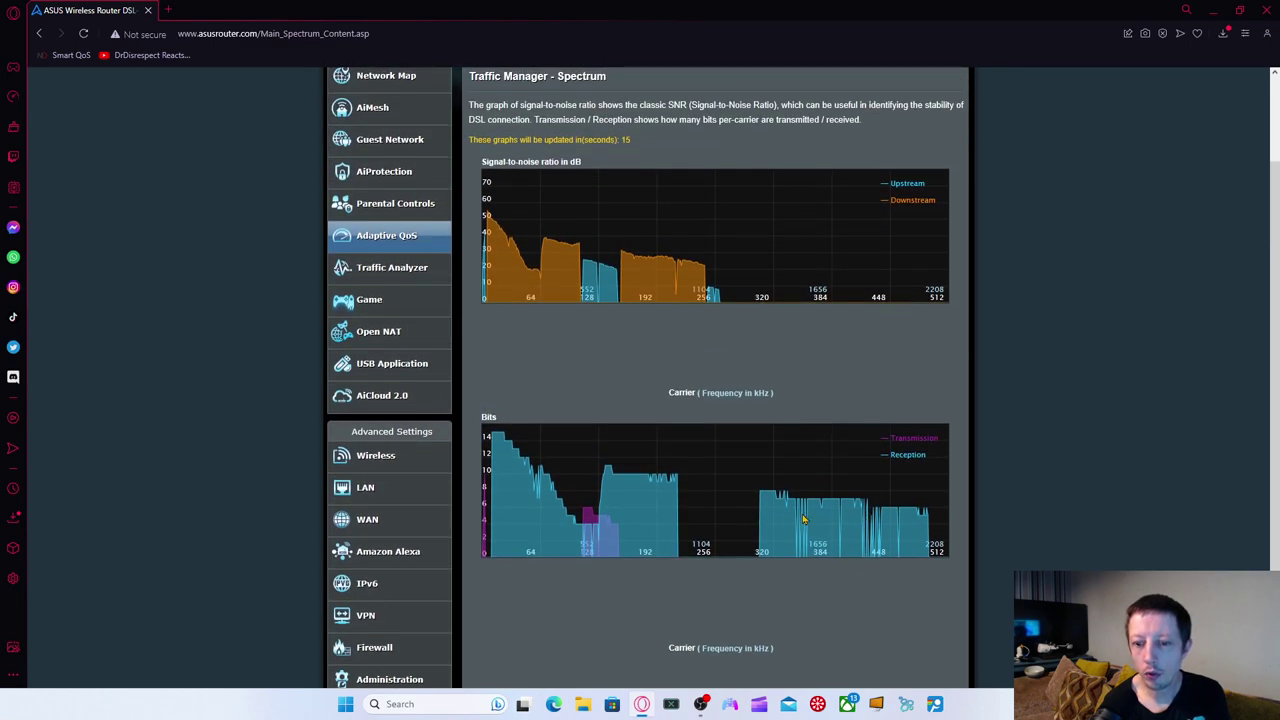
{"action": "scroll", "coordinate": [785, 410], "scroll_direction": "up", "scroll_amount": 2}
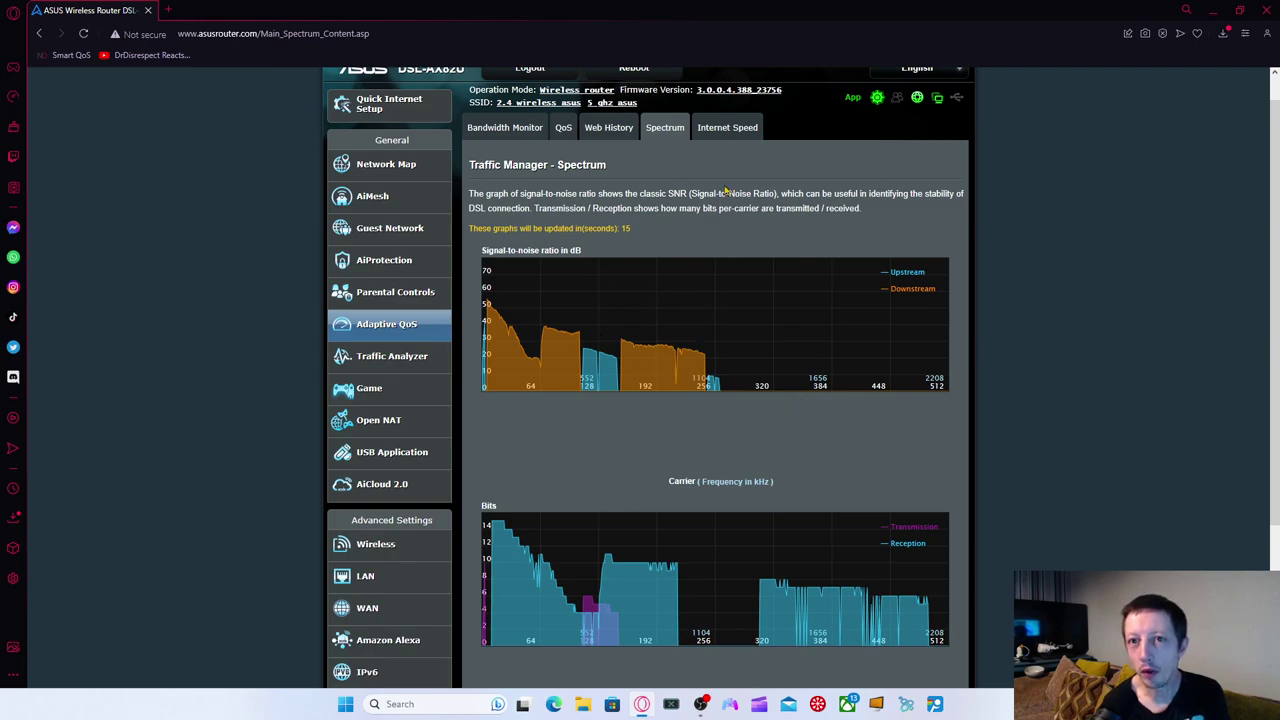
{"action": "scroll", "coordinate": [729, 170], "scroll_direction": "up", "scroll_amount": 1}
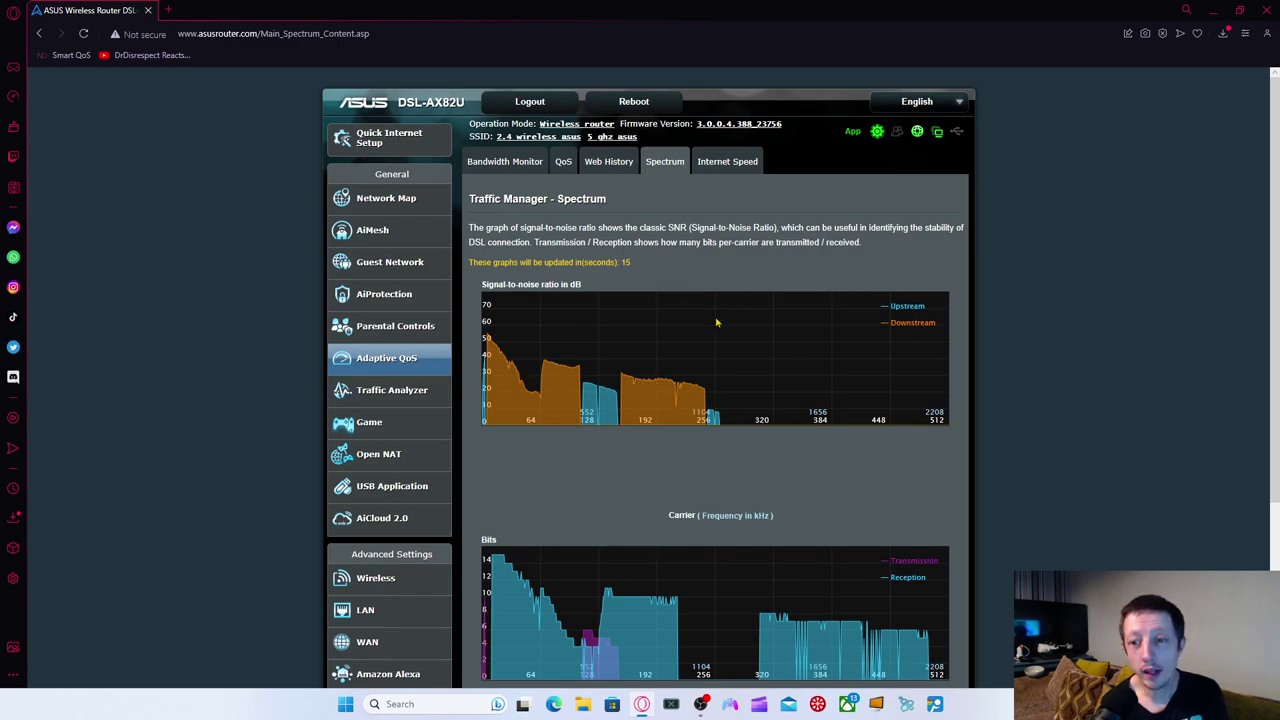
Open the Internet Speed page and read the description of the Ookla-powered speed test
{"action": "left_click", "coordinate": [716, 168]}
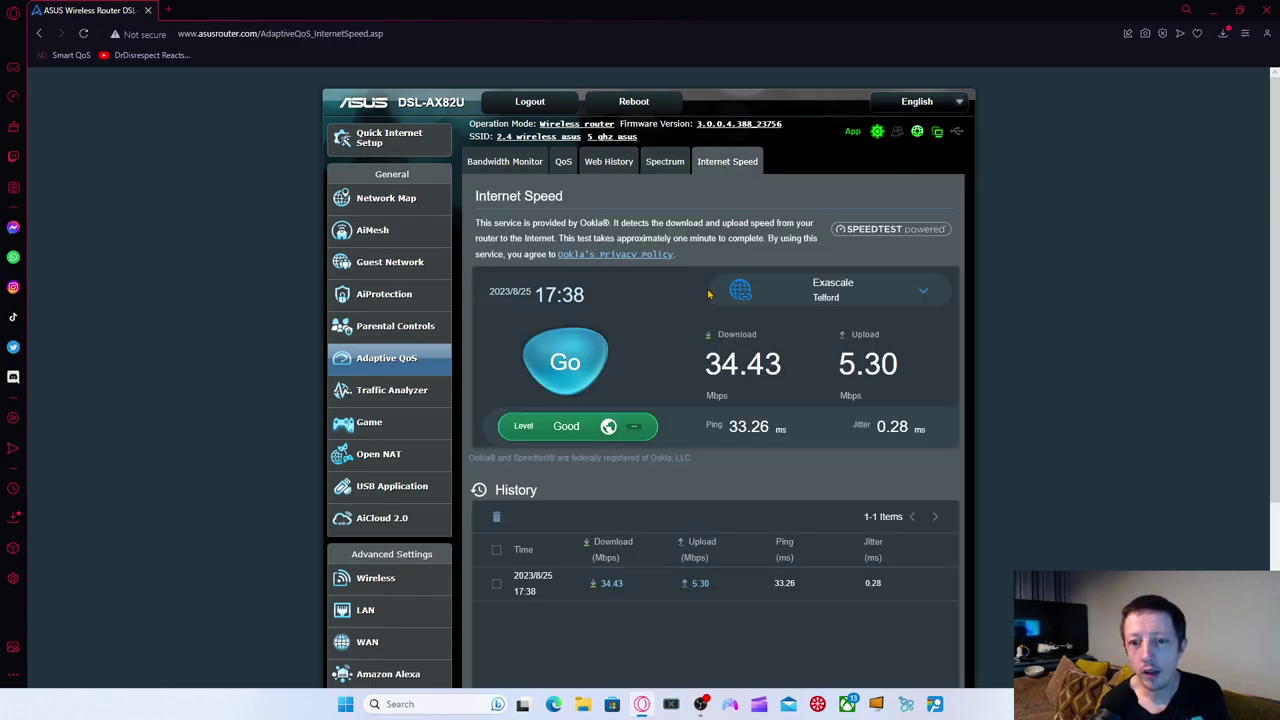
{"action": "scroll", "coordinate": [710, 291], "scroll_direction": "down", "scroll_amount": 1}
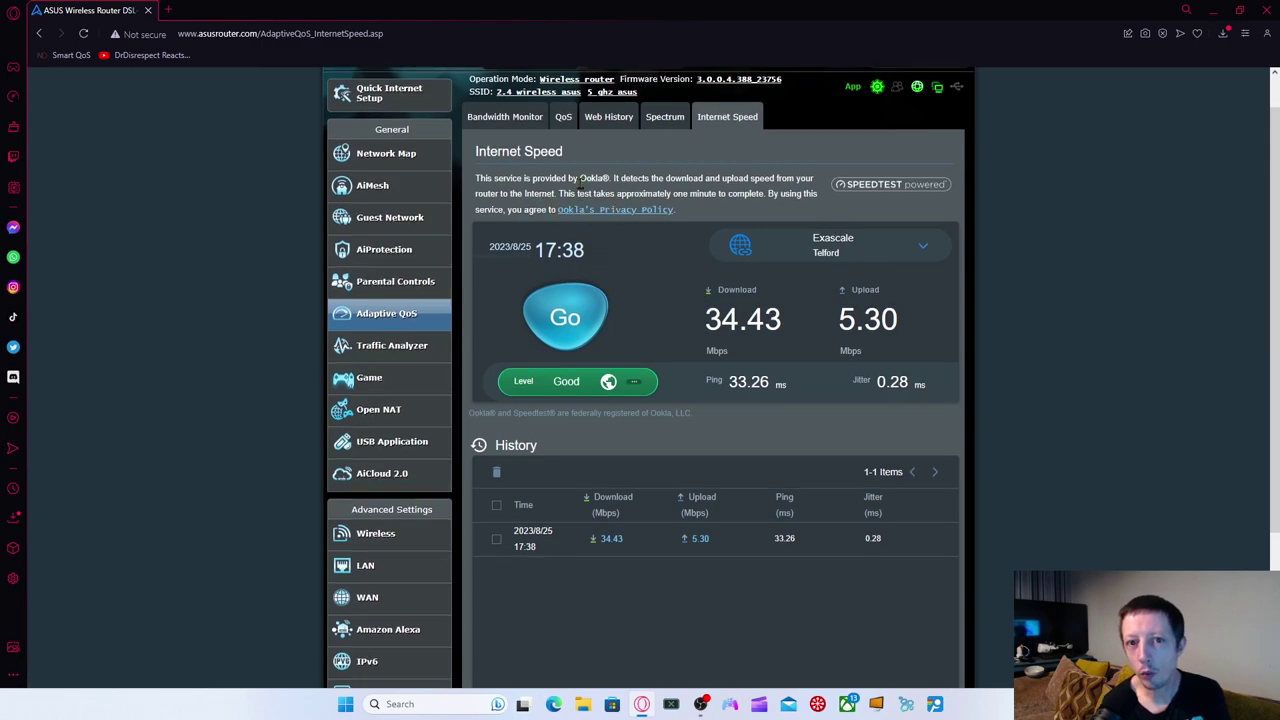
{"action": "left_click_drag", "start_coordinate": [580, 178], "coordinate": [620, 179]}
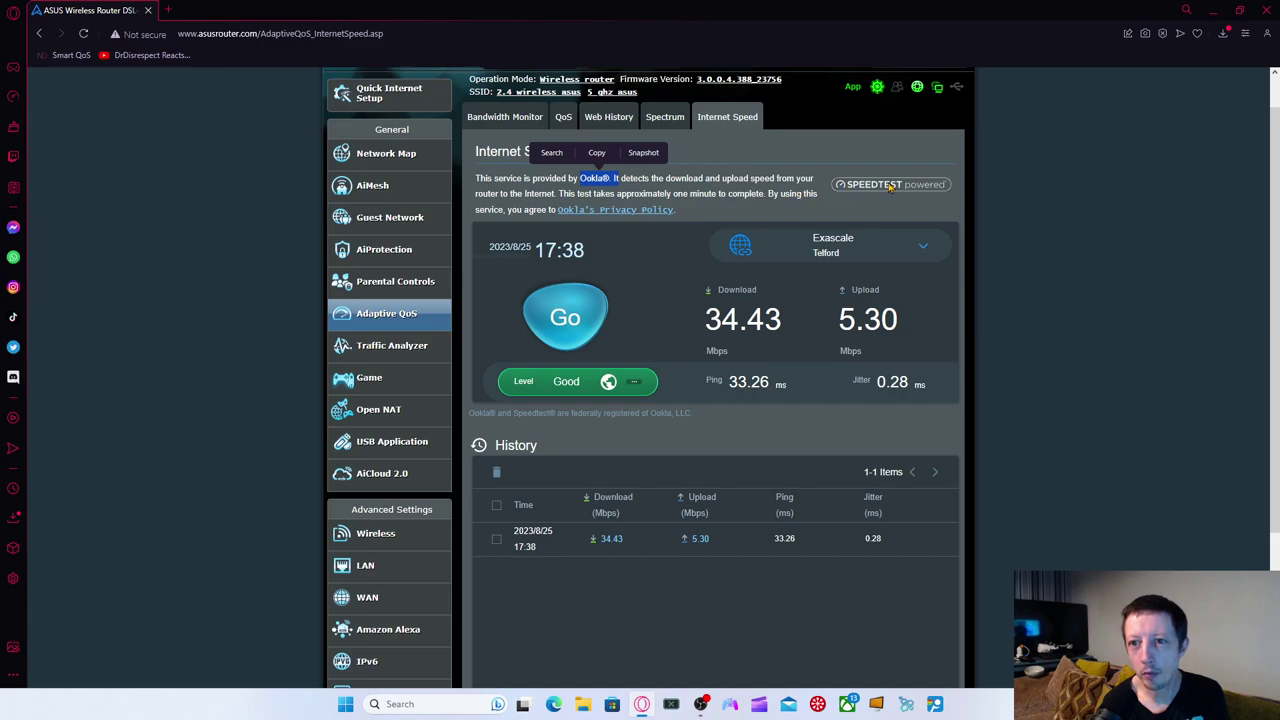
{"action": "scroll", "coordinate": [698, 241], "scroll_direction": "down", "scroll_amount": 1}
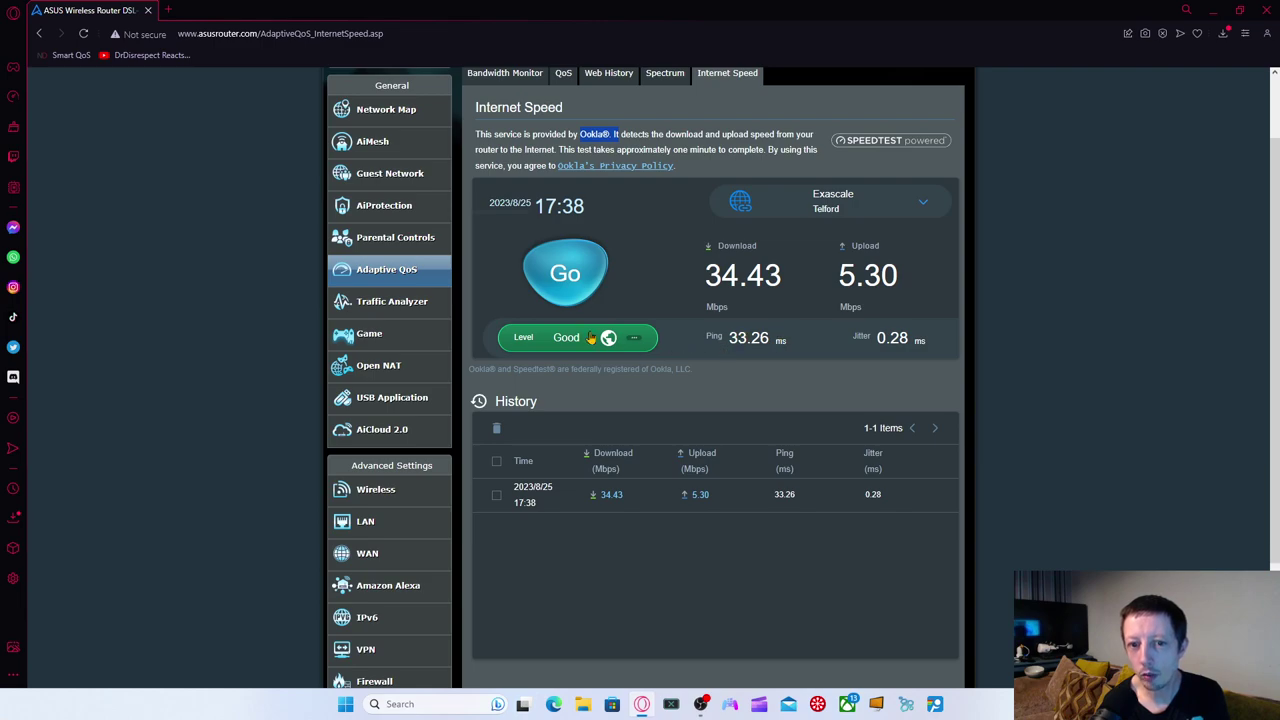
View the download speed rating details, compare the levels from Normal to Ultra, and close the rating overview
{"action": "left_click", "coordinate": [559, 345]}
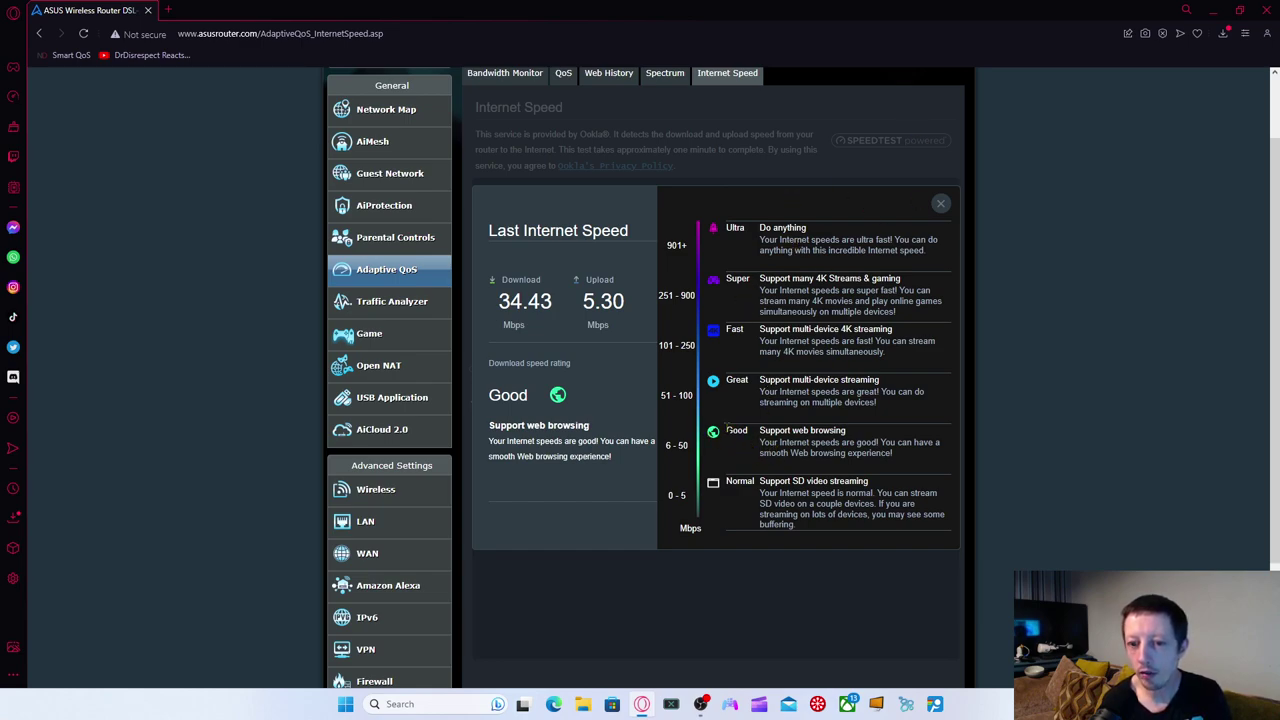
{"action": "left_click_drag", "start_coordinate": [727, 431], "coordinate": [920, 462]}
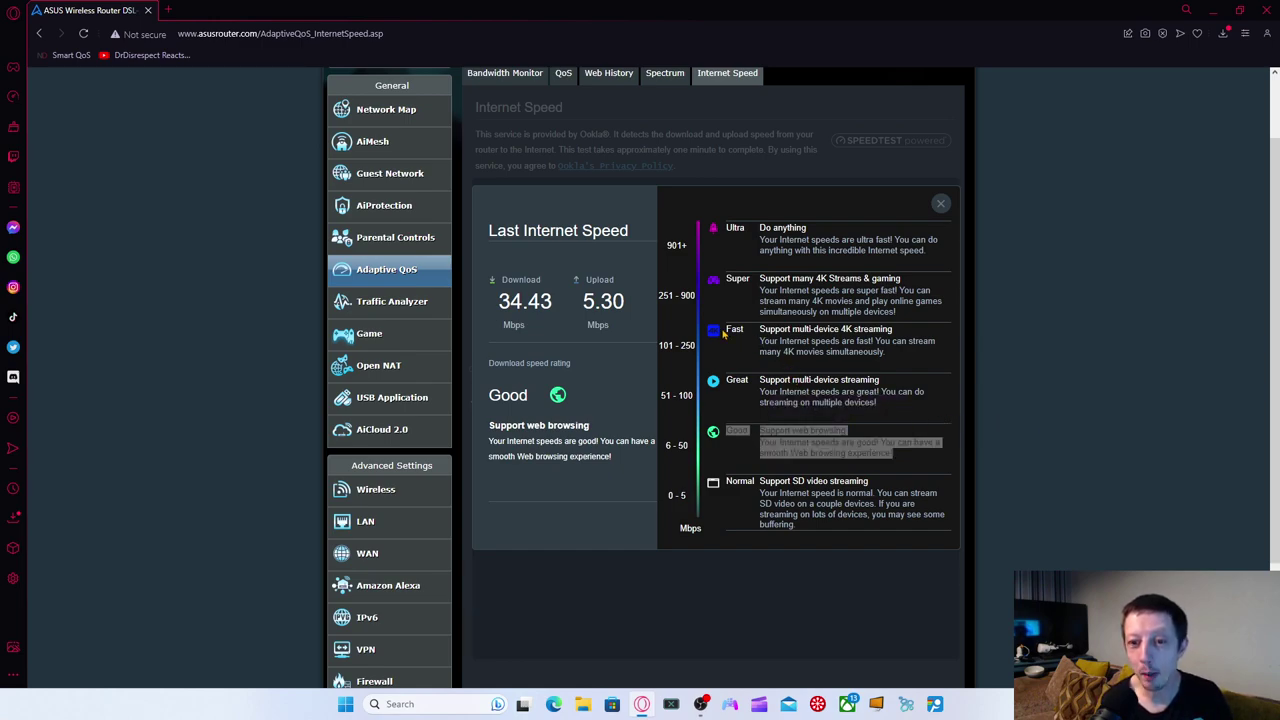
{"action": "left_click_drag", "start_coordinate": [727, 333], "coordinate": [749, 336]}
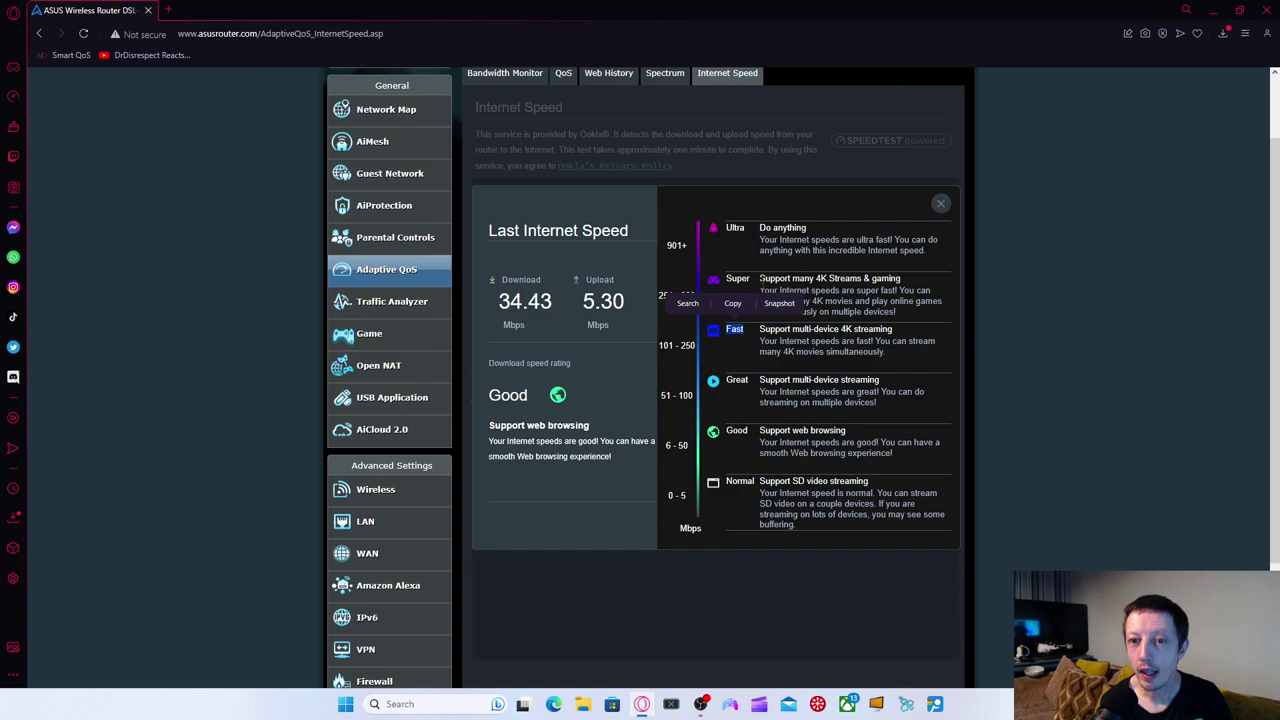
{"action": "left_click_drag", "start_coordinate": [758, 278], "coordinate": [943, 317]}
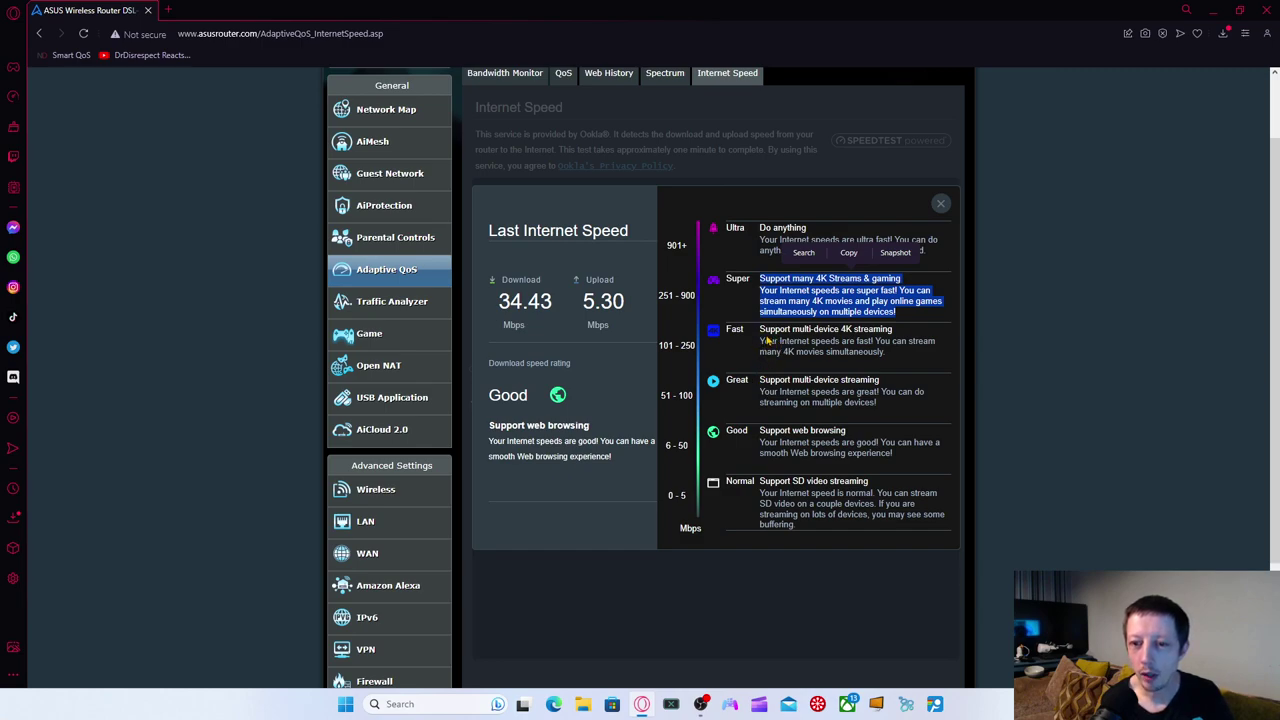
{"action": "left_click_drag", "start_coordinate": [761, 386], "coordinate": [876, 402]}
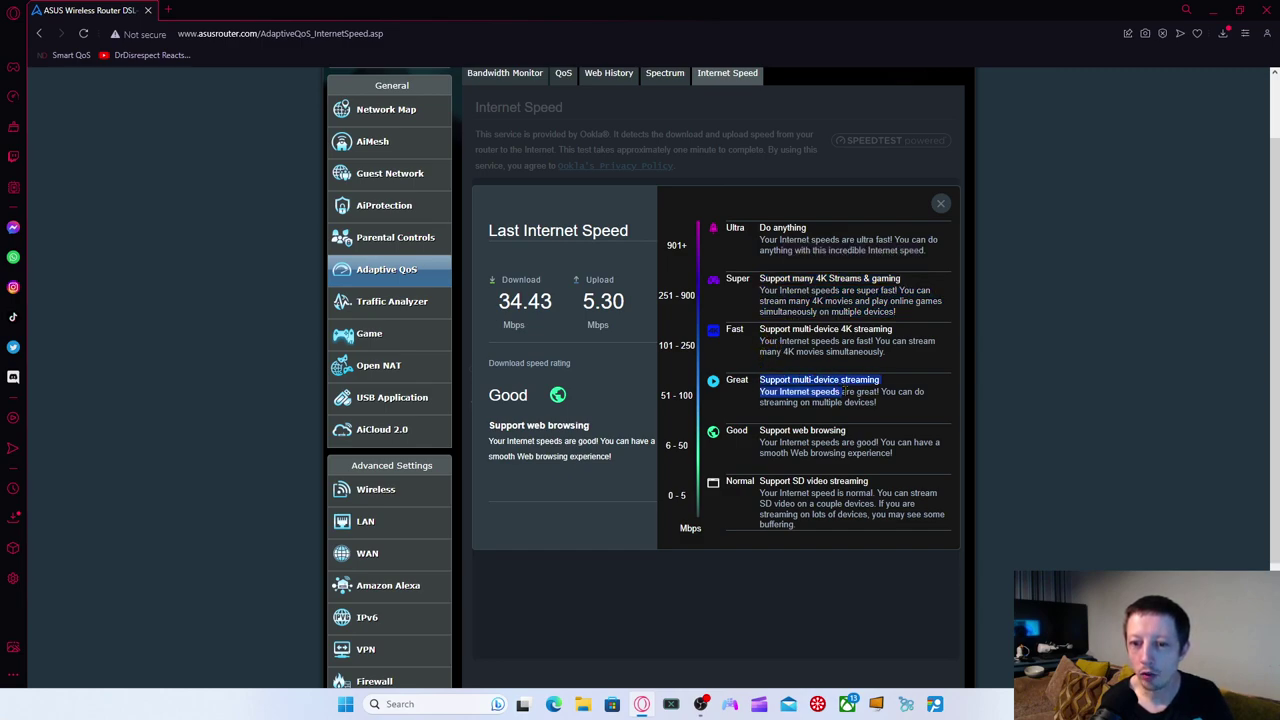
{"action": "left_click_drag", "start_coordinate": [730, 329], "coordinate": [899, 362]}
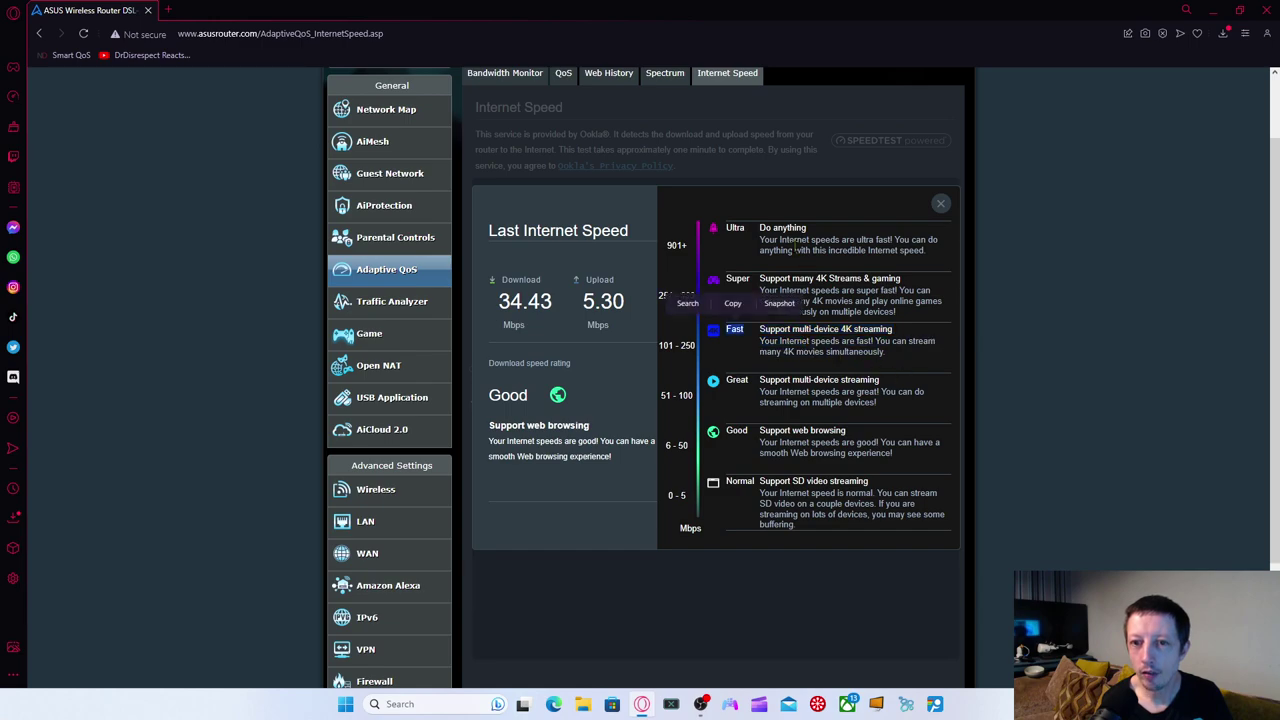
{"action": "left_click_drag", "start_coordinate": [720, 233], "coordinate": [951, 261]}
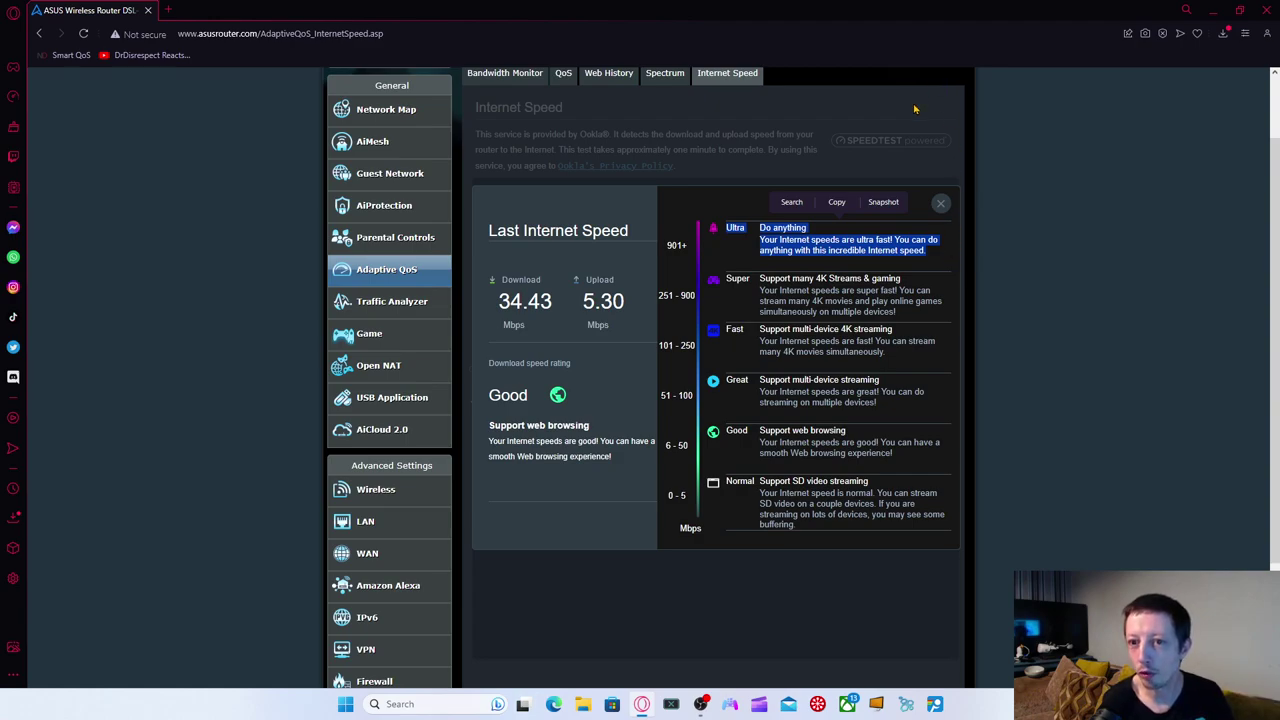
{"action": "left_click", "coordinate": [899, 163]}
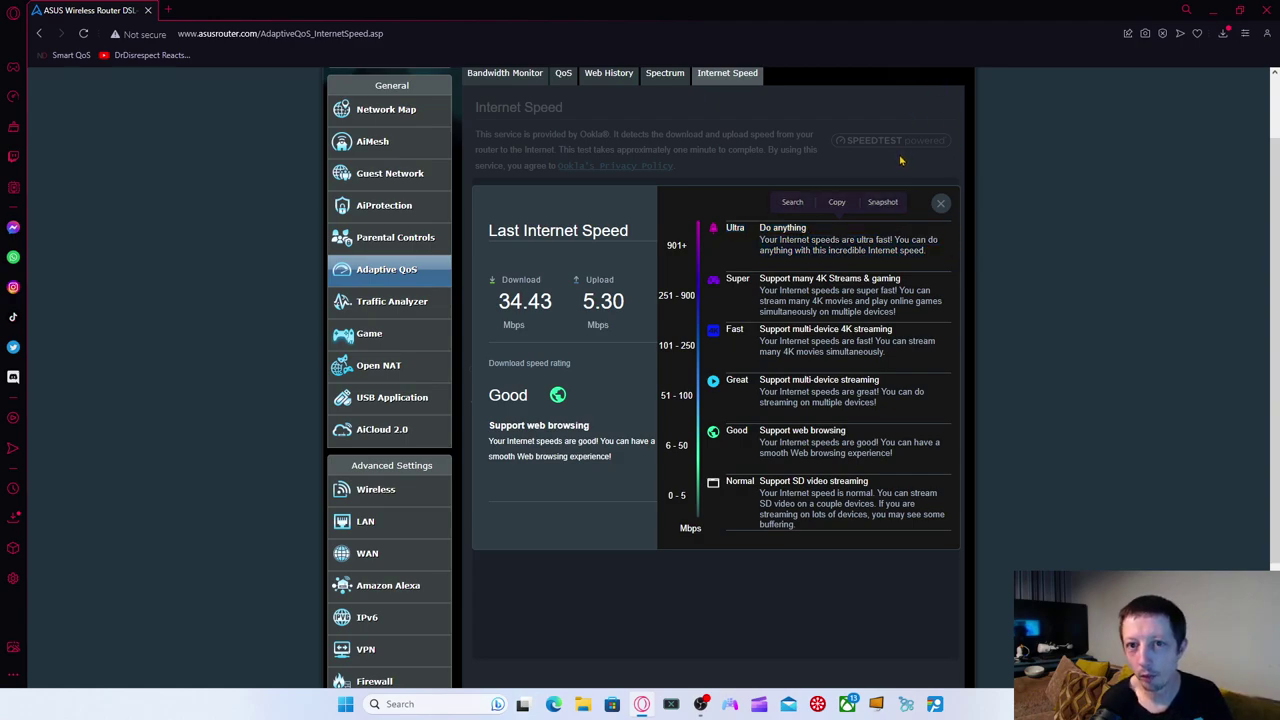
{"action": "left_click", "coordinate": [940, 203]}
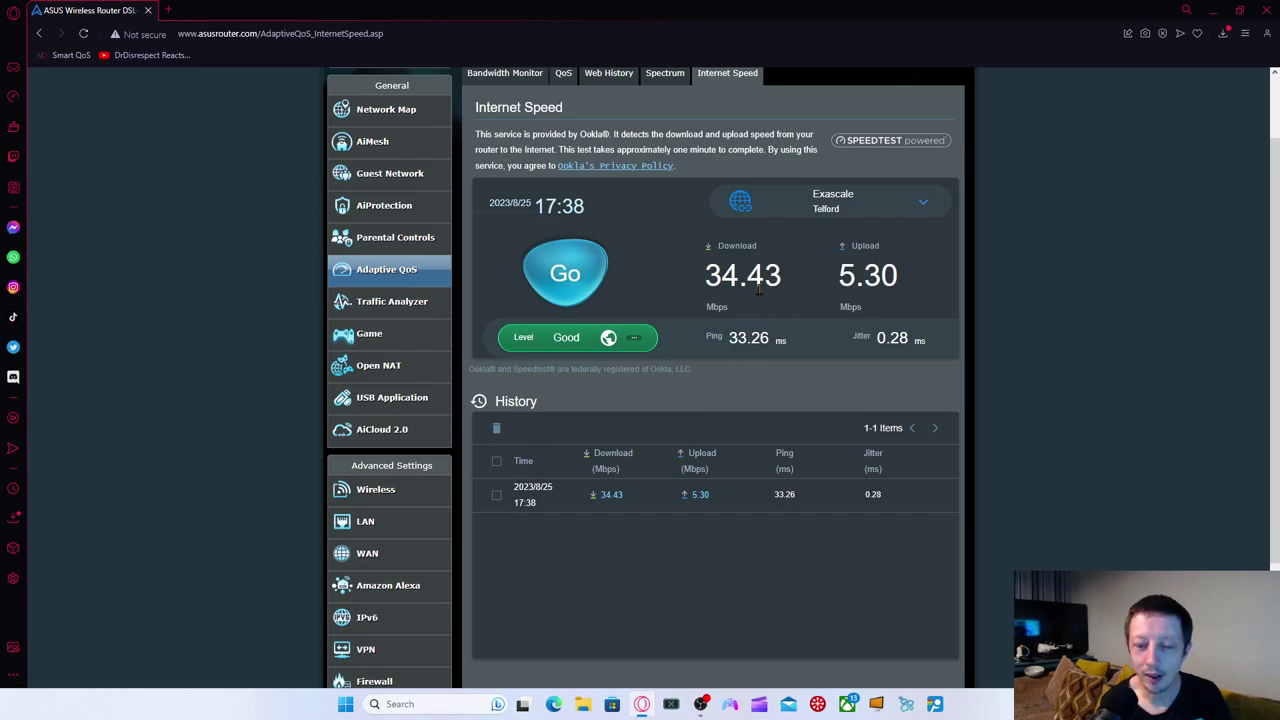
Review the latest speed test result and the test history on the Internet Speed page
{"action": "scroll", "coordinate": [768, 265], "scroll_direction": "up", "scroll_amount": 2}
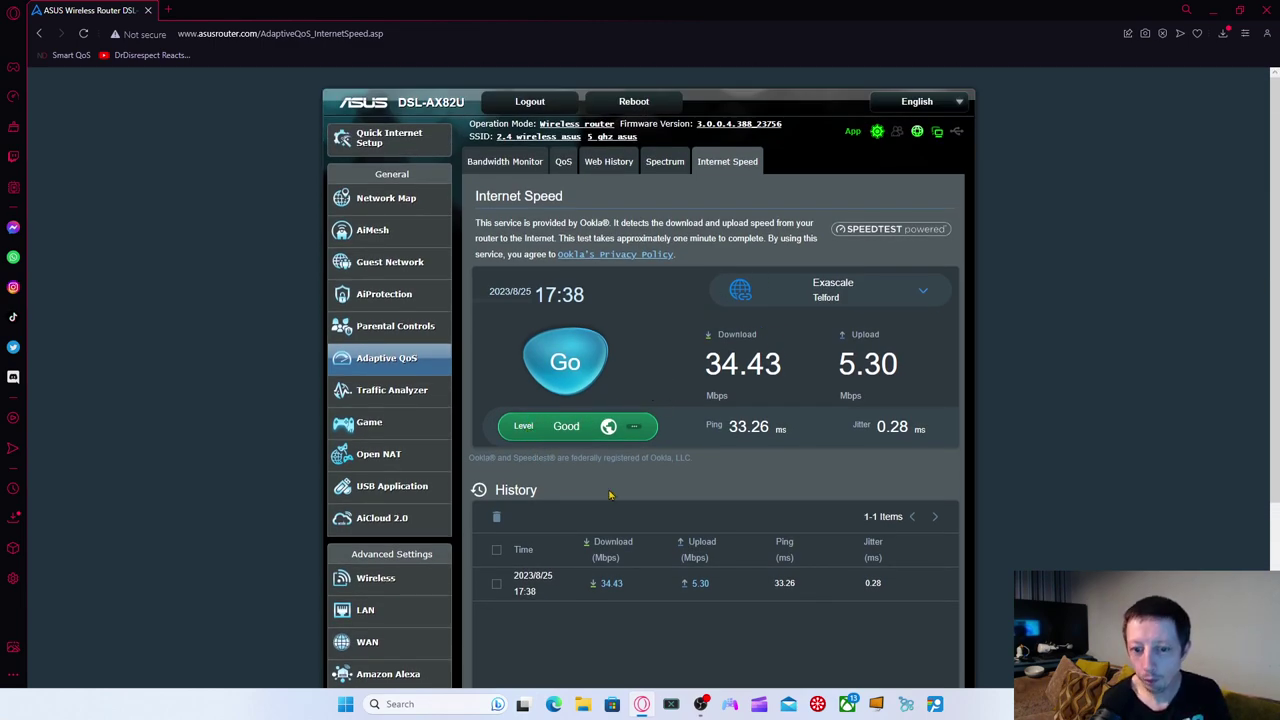
{"action": "scroll", "coordinate": [621, 606], "scroll_direction": "down", "scroll_amount": 1}
{"action": "scroll", "coordinate": [621, 606], "scroll_direction": "down", "scroll_amount": 1}
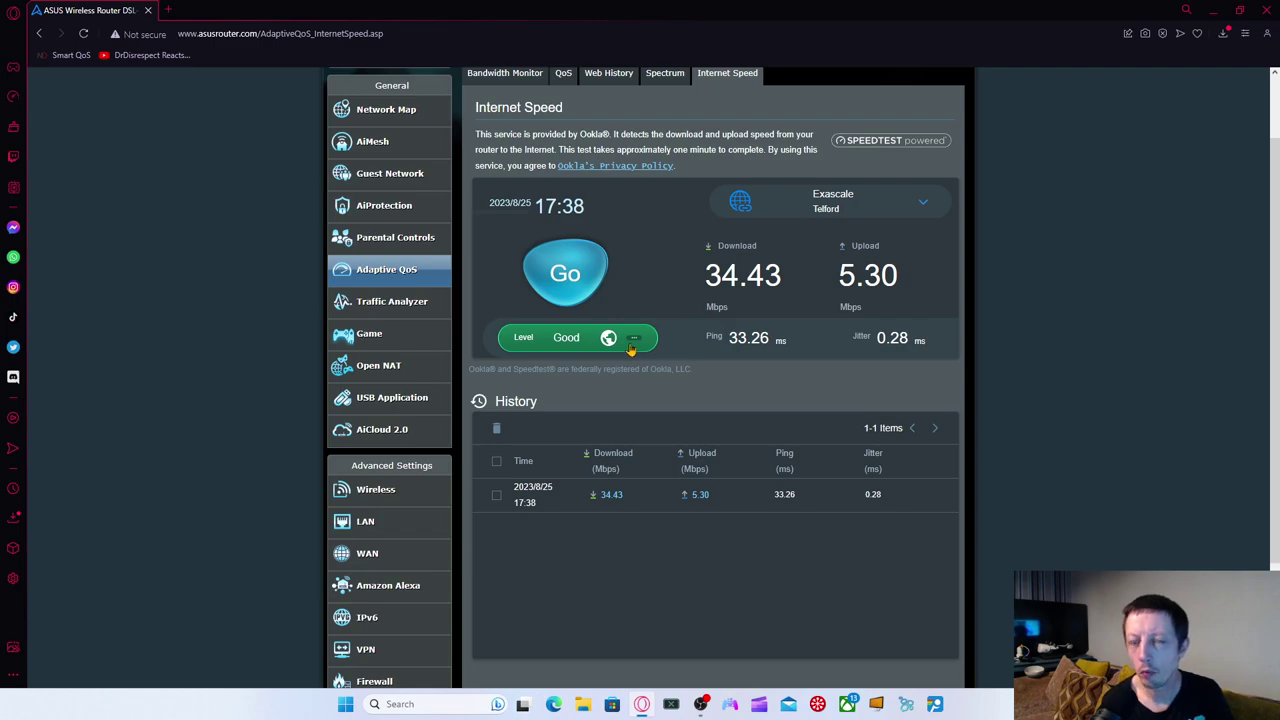
{"action": "scroll", "coordinate": [636, 318], "scroll_direction": "up", "scroll_amount": 1}
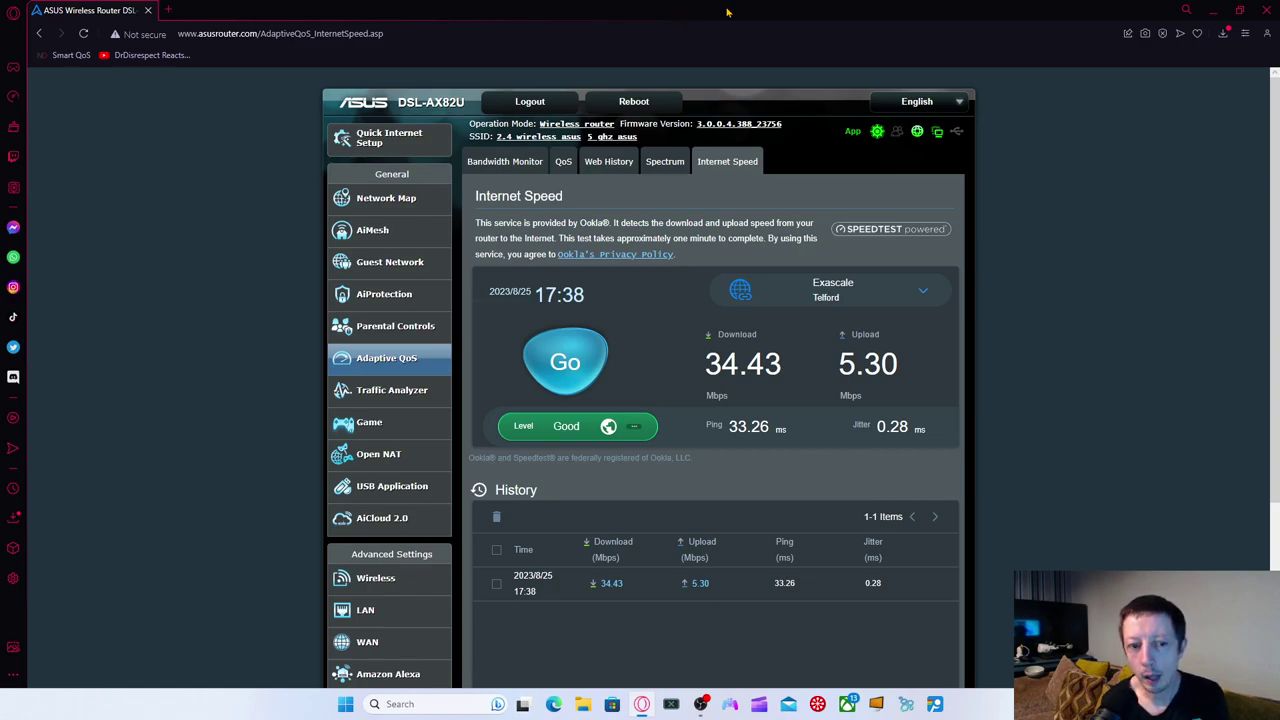
Open the Traffic Analyzer statistics and review the traffic graph and the daily top 5 clients chart
{"action": "key", "text": "super+d"}
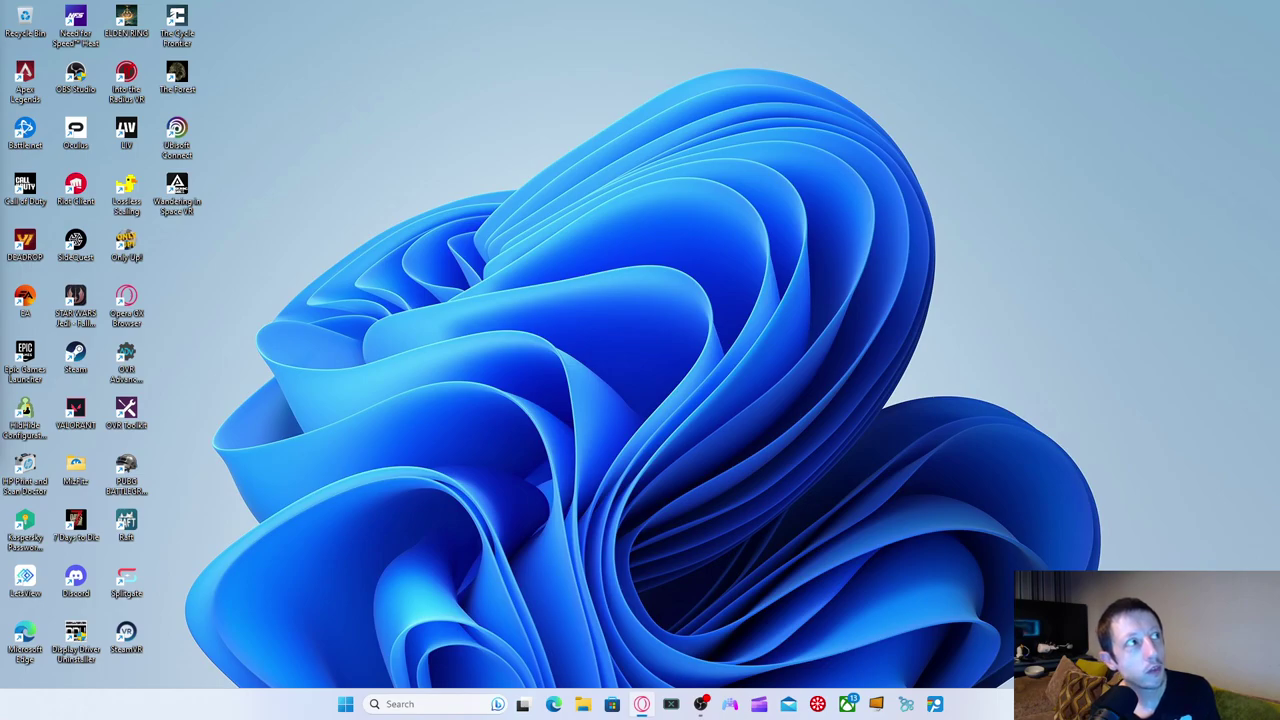
{"action": "key", "text": "super+d"}
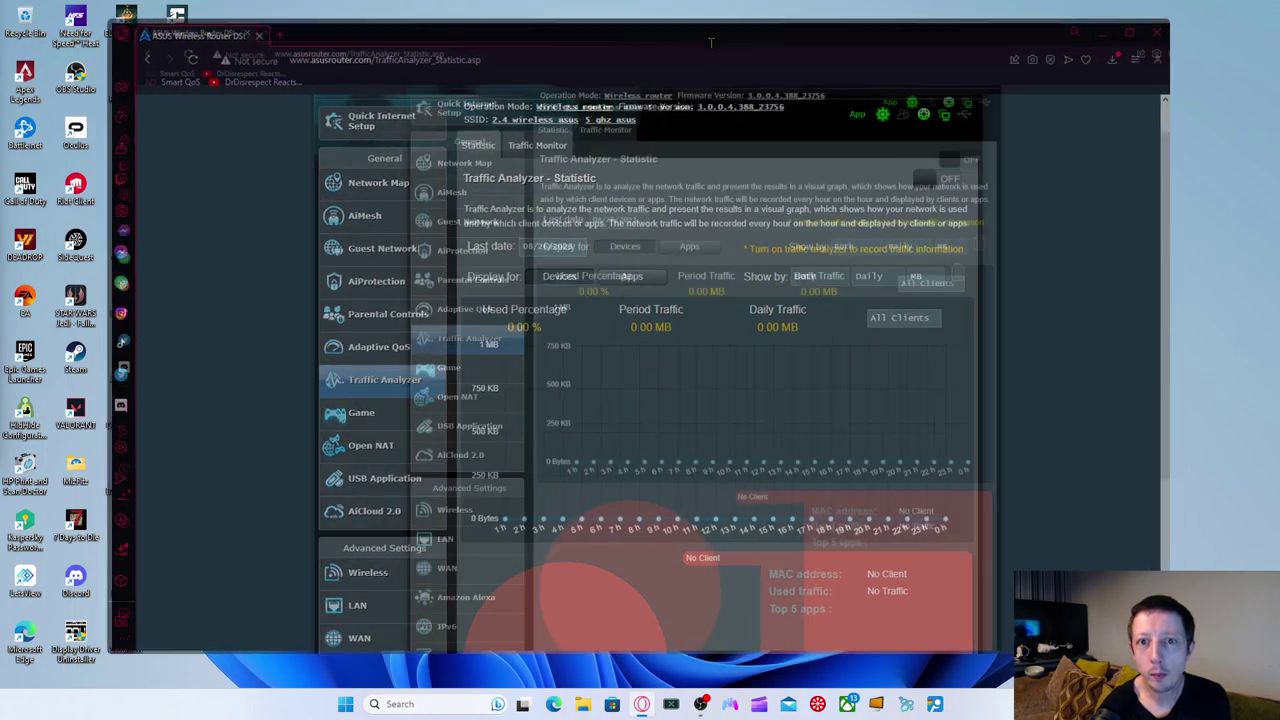
{"action": "scroll", "coordinate": [541, 179], "scroll_direction": "down", "scroll_amount": 2}
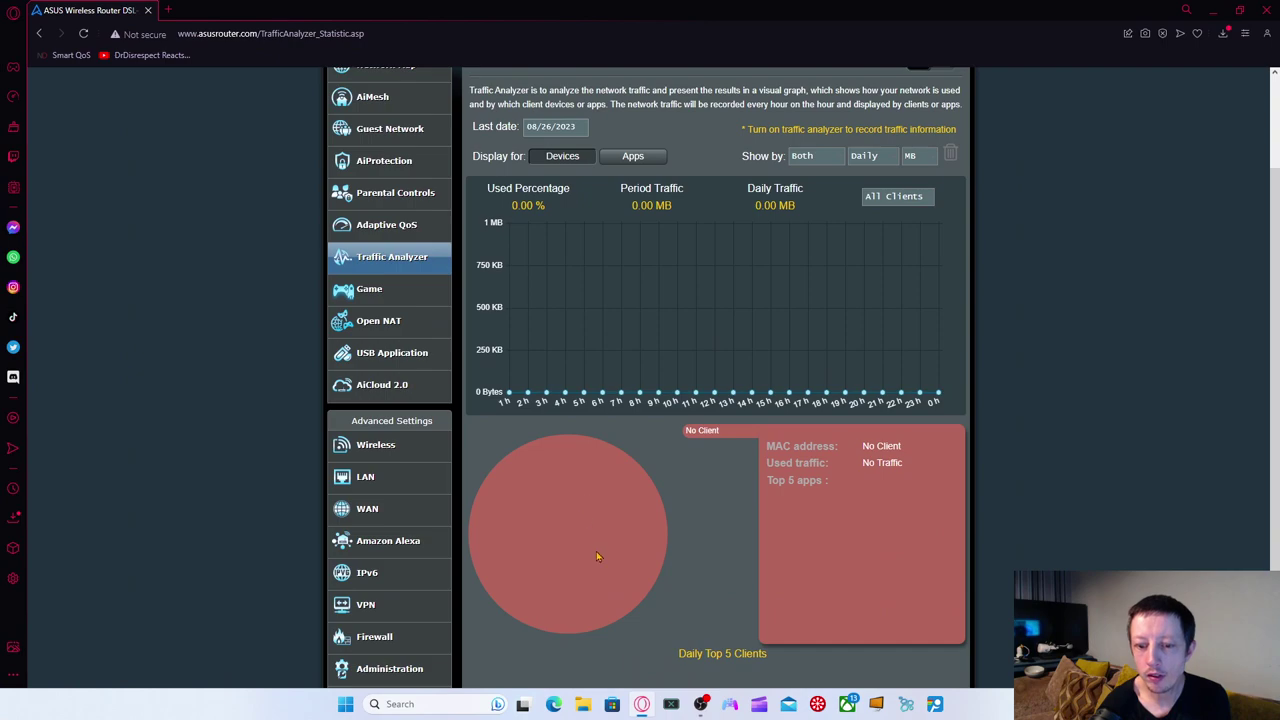
{"action": "scroll", "coordinate": [680, 624], "scroll_direction": "down", "scroll_amount": 1}
{"action": "scroll", "coordinate": [717, 569], "scroll_direction": "down", "scroll_amount": 1}
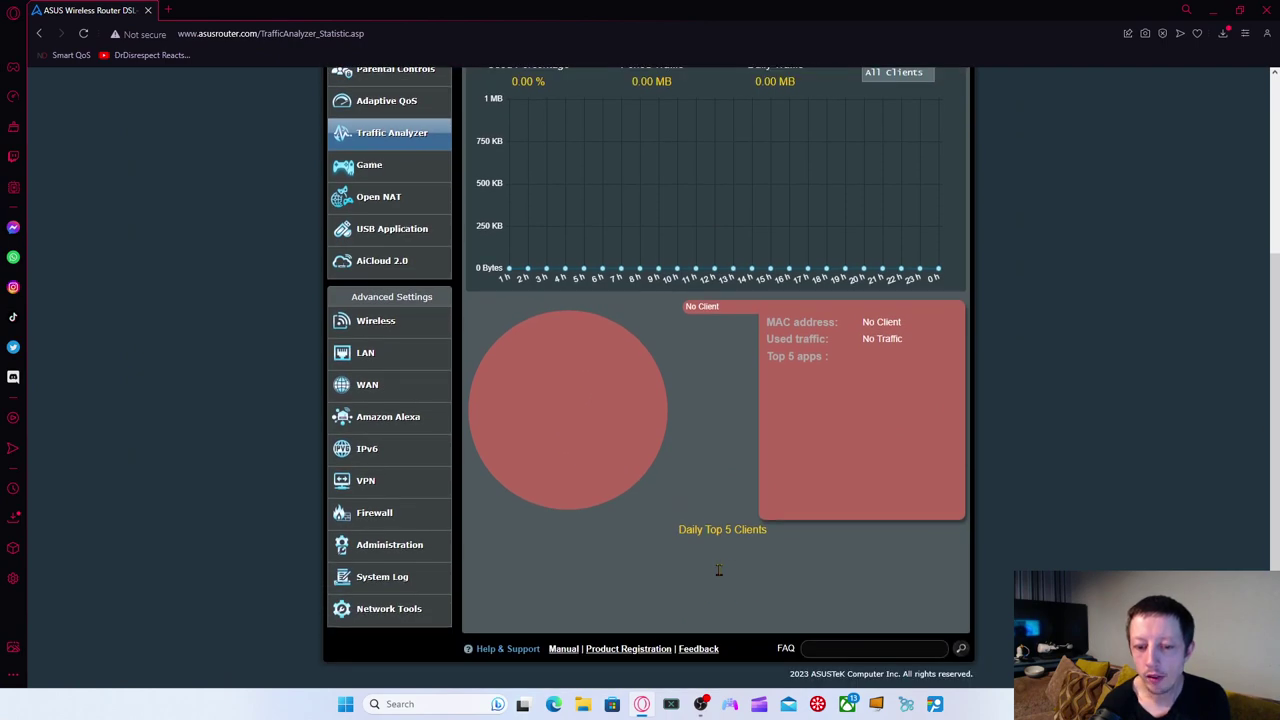
{"action": "scroll", "coordinate": [717, 569], "scroll_direction": "up", "scroll_amount": 3}
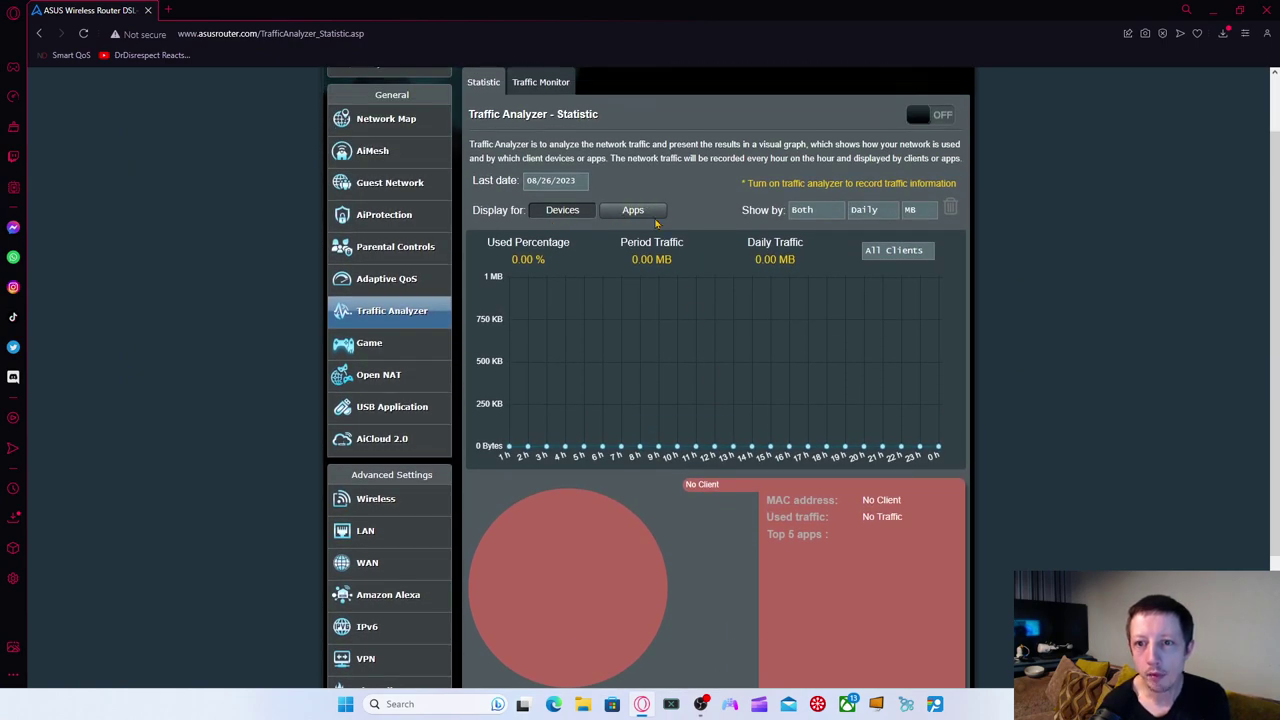
View the traffic statistics' filter choices for direction, period, unit and client, leaving Both, Daily, MB and All Clients selected
{"action": "left_click", "coordinate": [836, 210]}
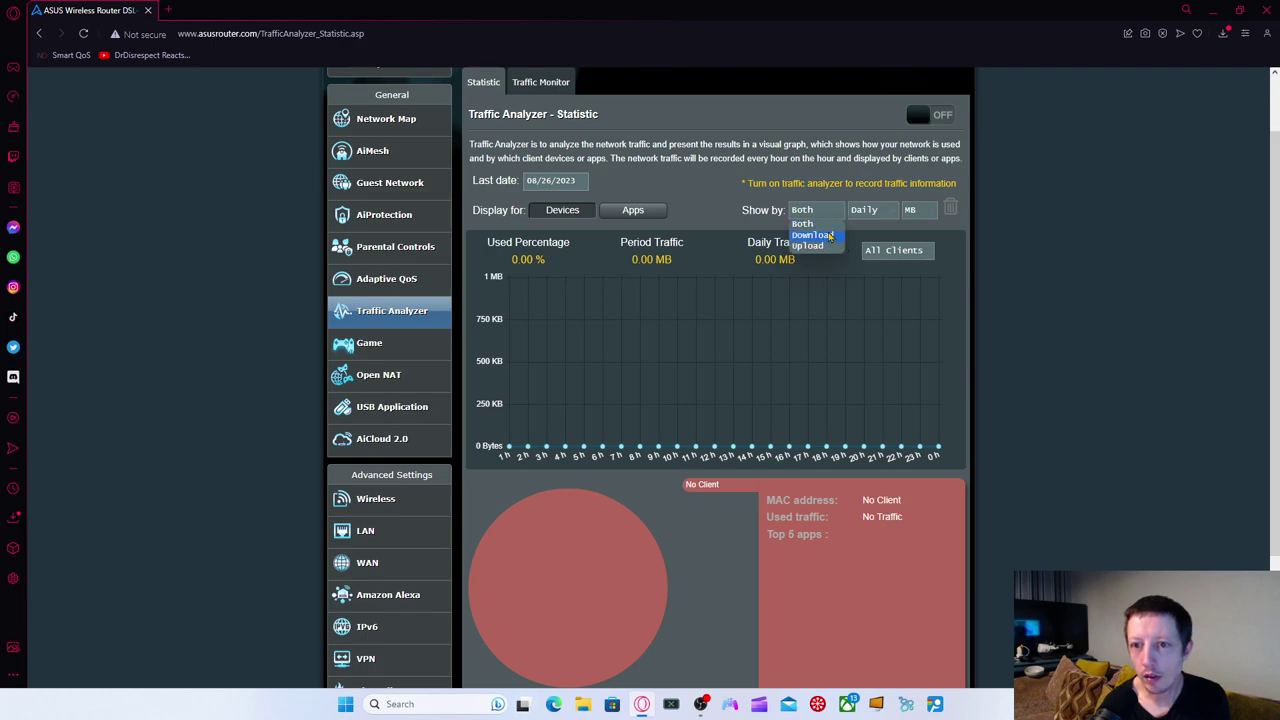
{"action": "left_click", "coordinate": [814, 224]}
{"action": "left_click", "coordinate": [892, 212]}
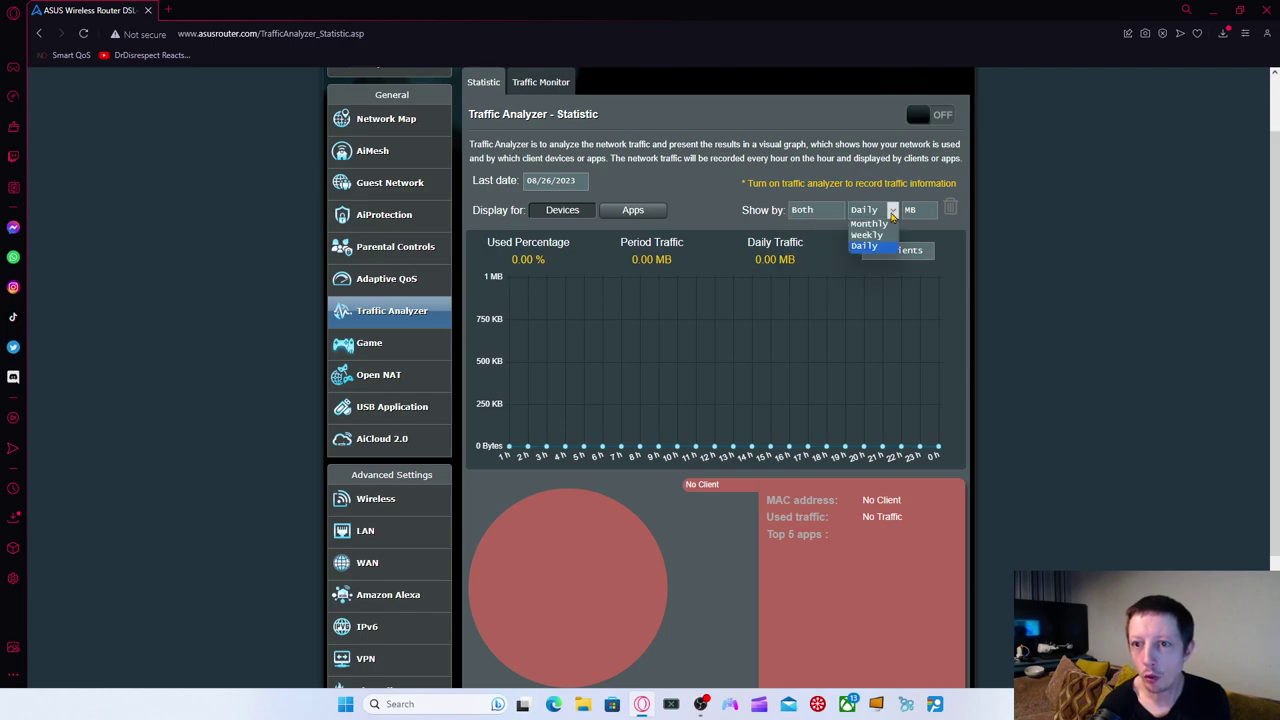
{"action": "left_click", "coordinate": [892, 212]}
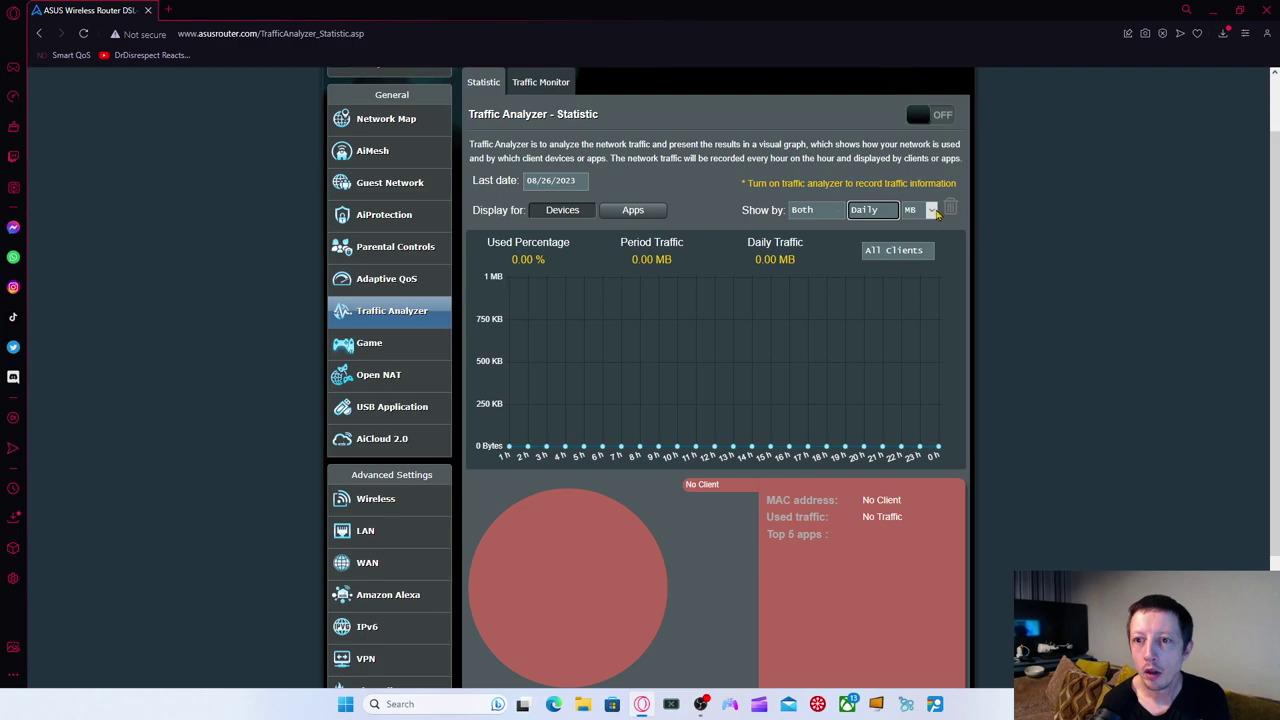
{"action": "left_click", "coordinate": [932, 212]}
{"action": "left_click", "coordinate": [932, 212]}
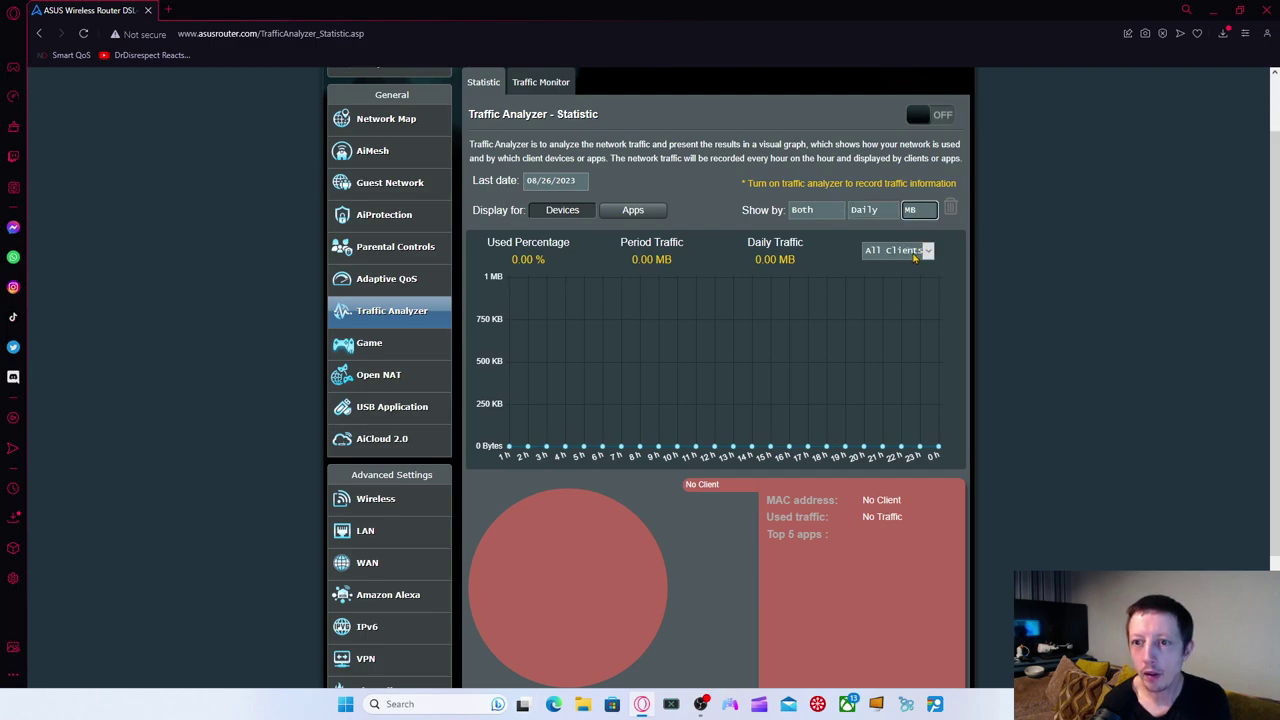
{"action": "left_click", "coordinate": [928, 252]}
{"action": "left_click", "coordinate": [955, 255]}
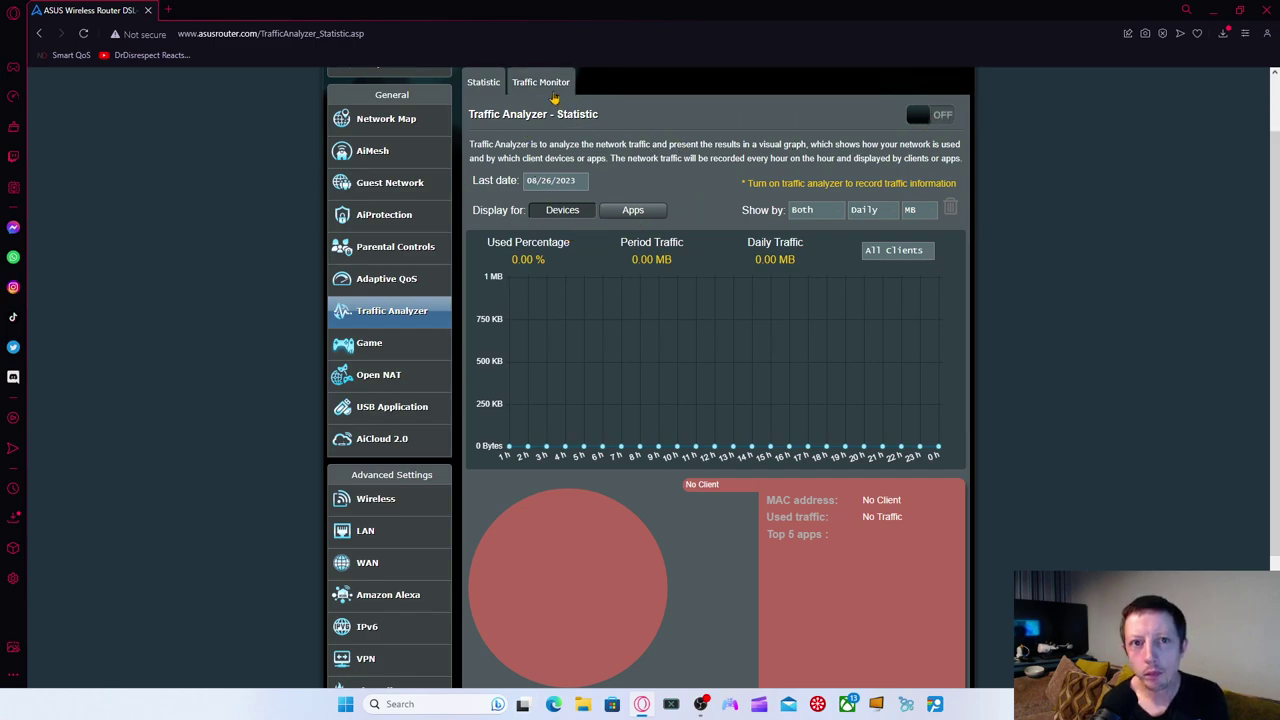
In the real-time Traffic Monitor, set the scale to MB and inspect the spike on the Internet Connection (DSL WAN) graph
{"action": "left_click_drag", "start_coordinate": [642, 20], "coordinate": [8, 20]}
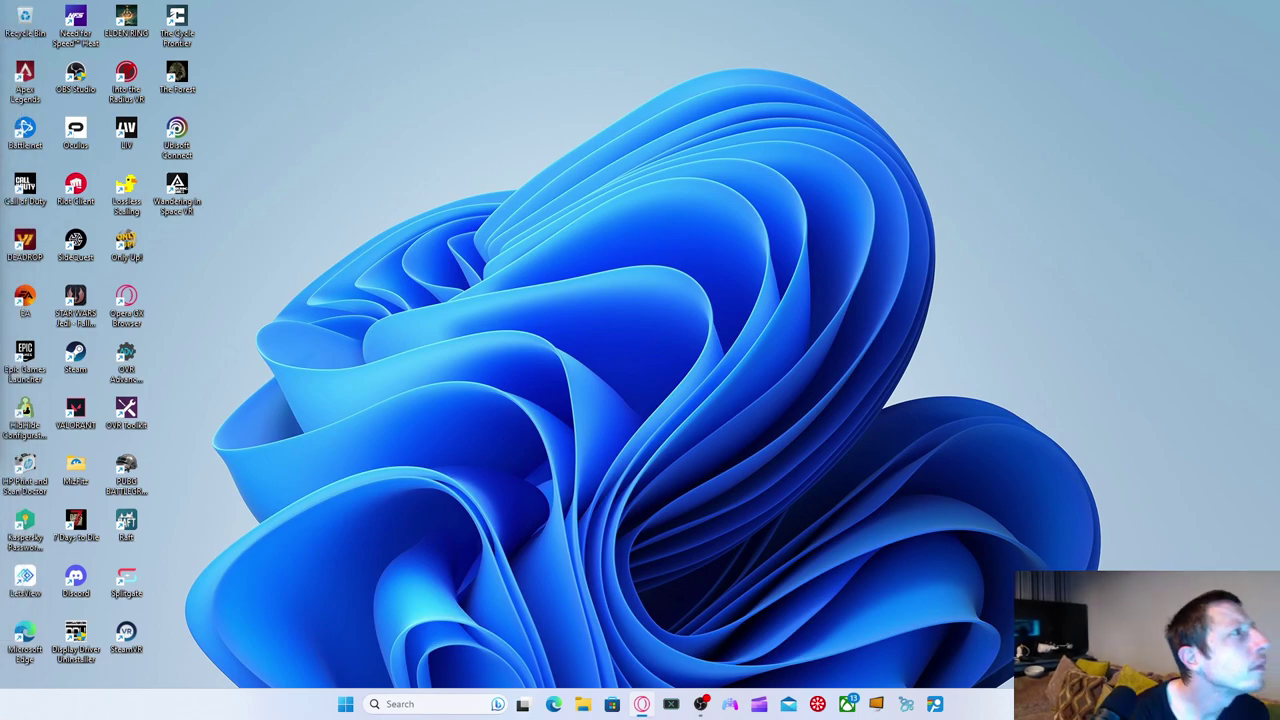
{"action": "left_click_drag", "start_coordinate": [0, 29], "coordinate": [729, 34]}
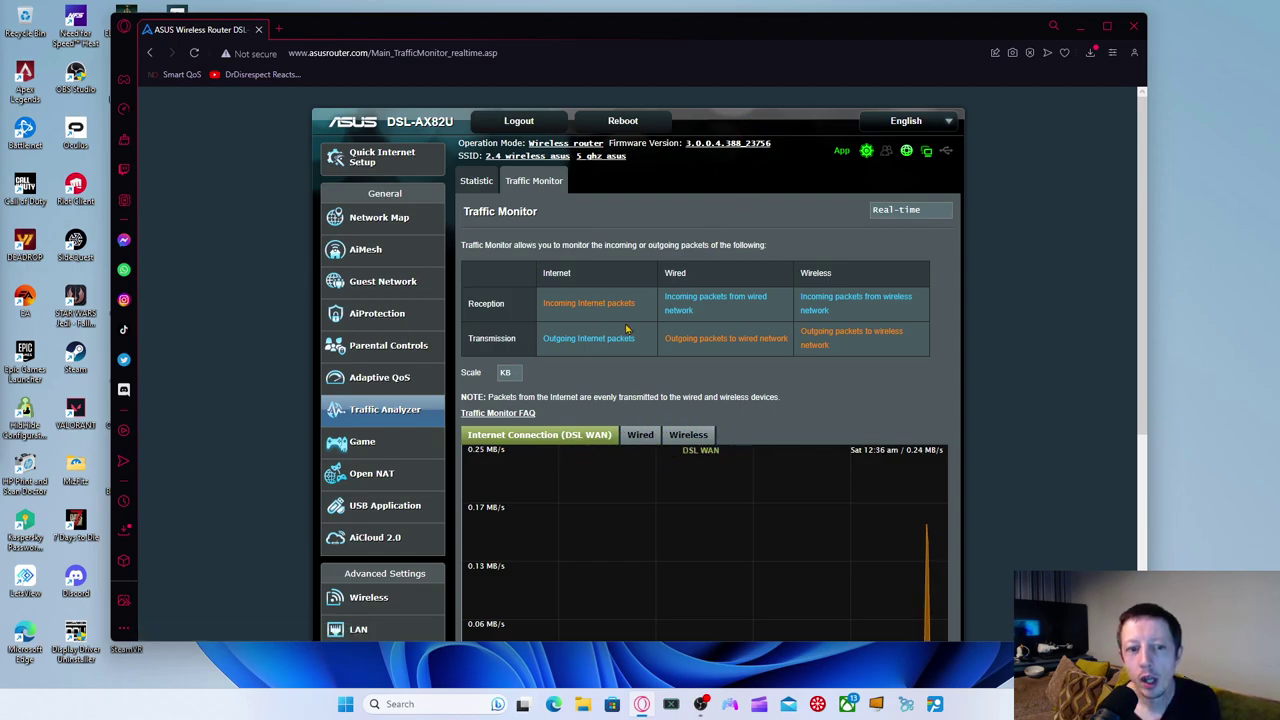
{"action": "left_click", "coordinate": [507, 372]}
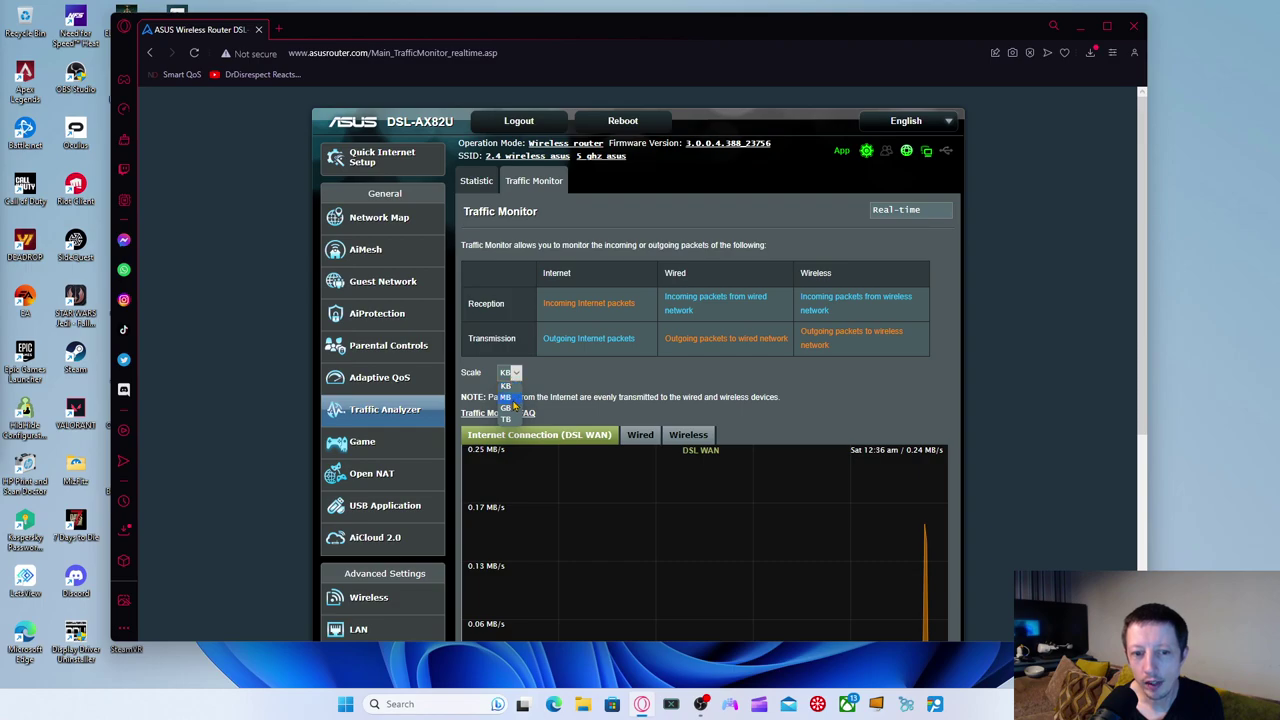
{"action": "left_click", "coordinate": [514, 403]}
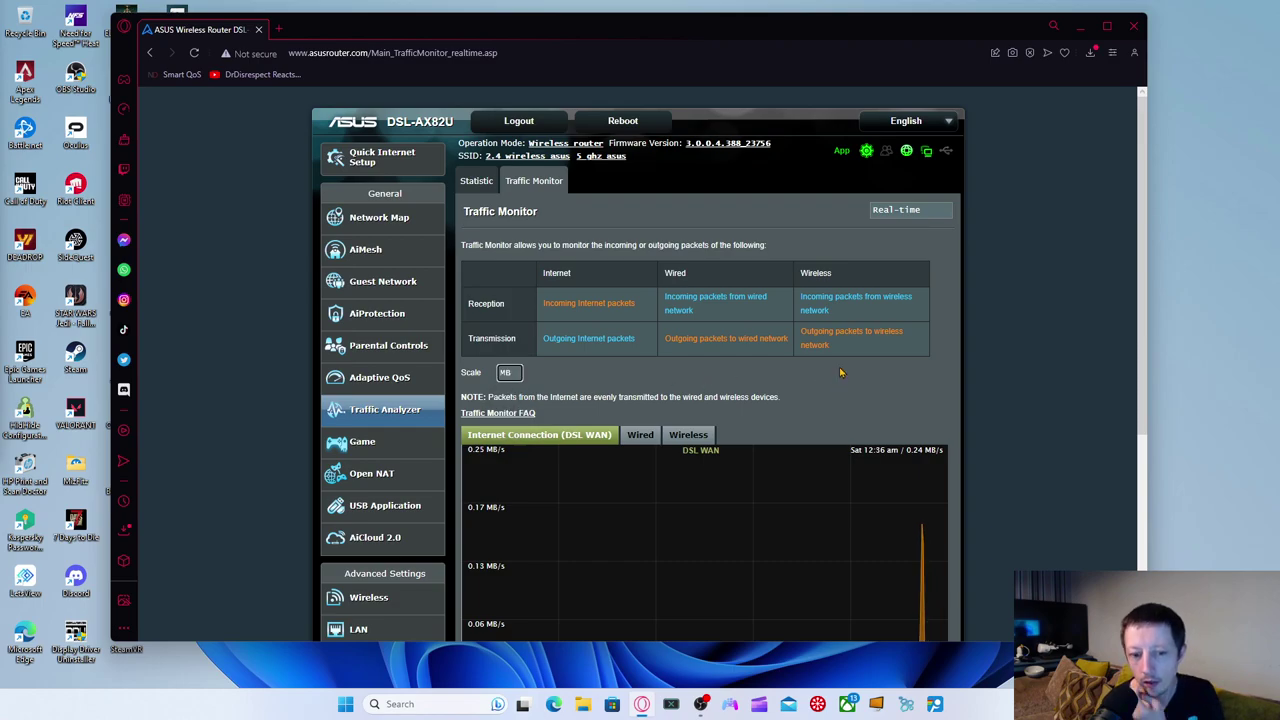
{"action": "left_click", "coordinate": [914, 525]}
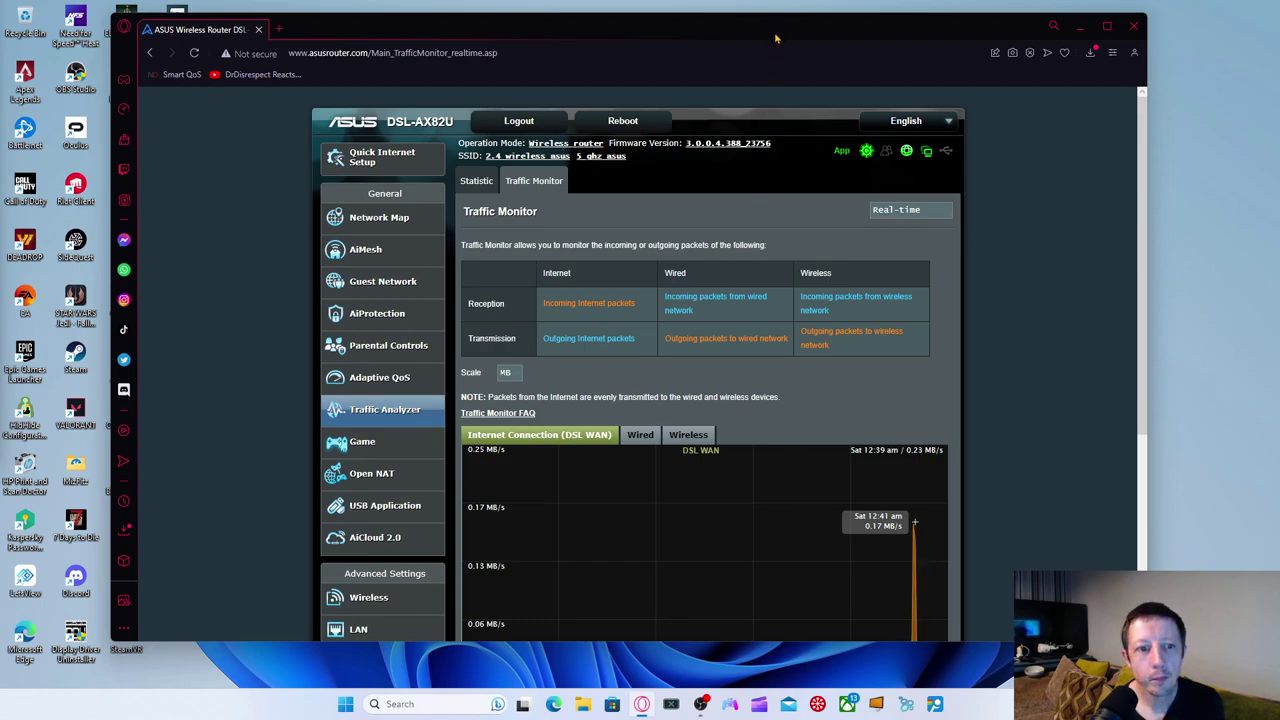
Open the Game page and review the Gear Accelerator, Mobile Game Mode and Open NAT sections
{"action": "left_click", "coordinate": [405, 441]}
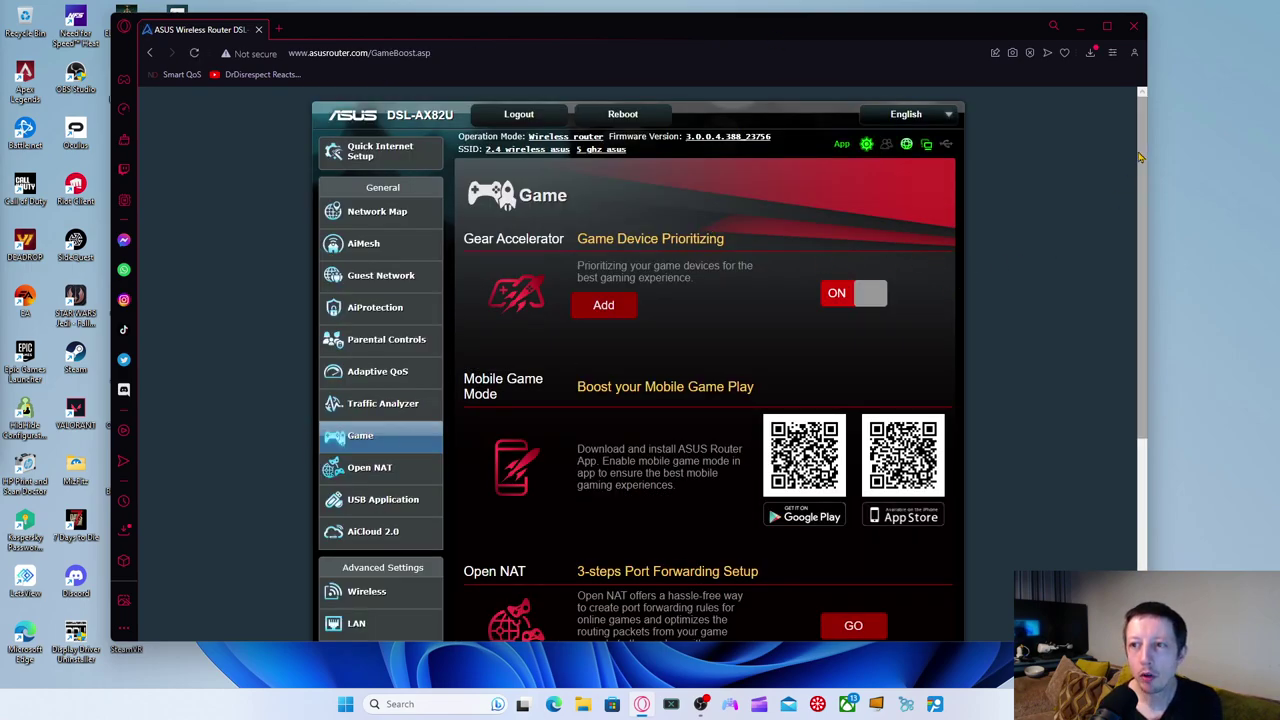
{"action": "scroll", "coordinate": [756, 231], "scroll_direction": "down", "scroll_amount": 1}
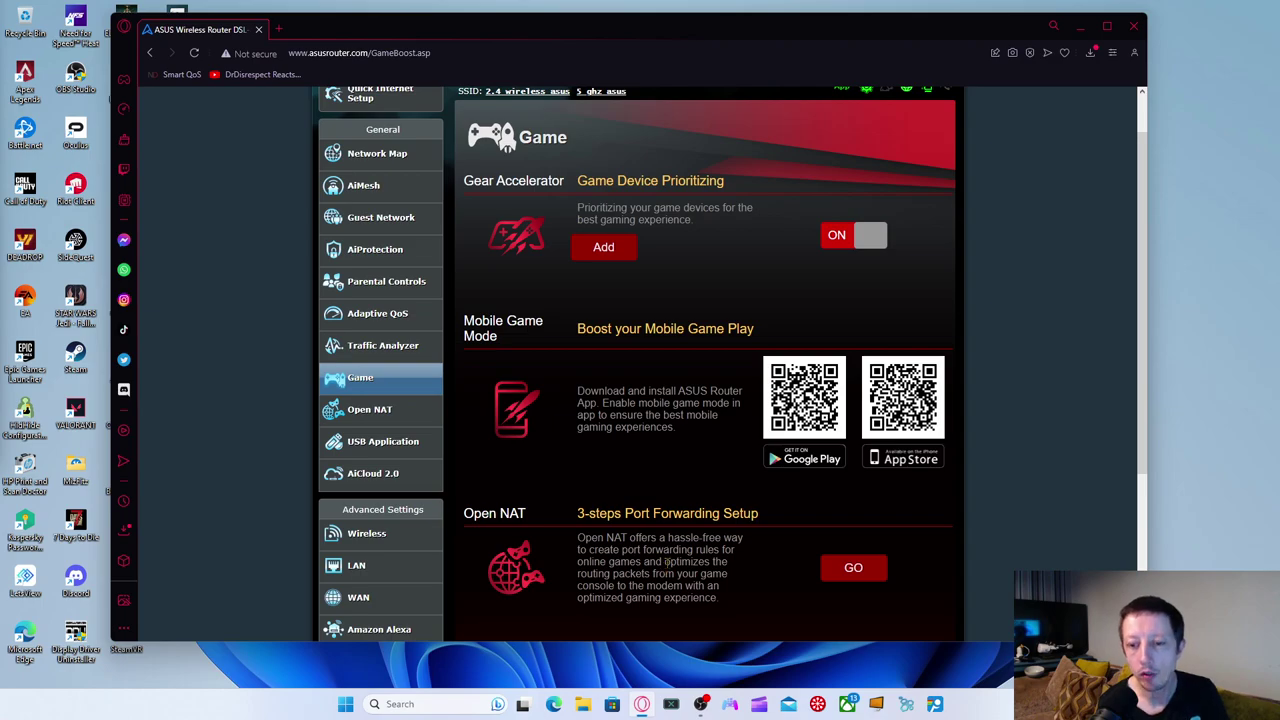
{"action": "scroll", "coordinate": [725, 233], "scroll_direction": "up", "scroll_amount": 1}
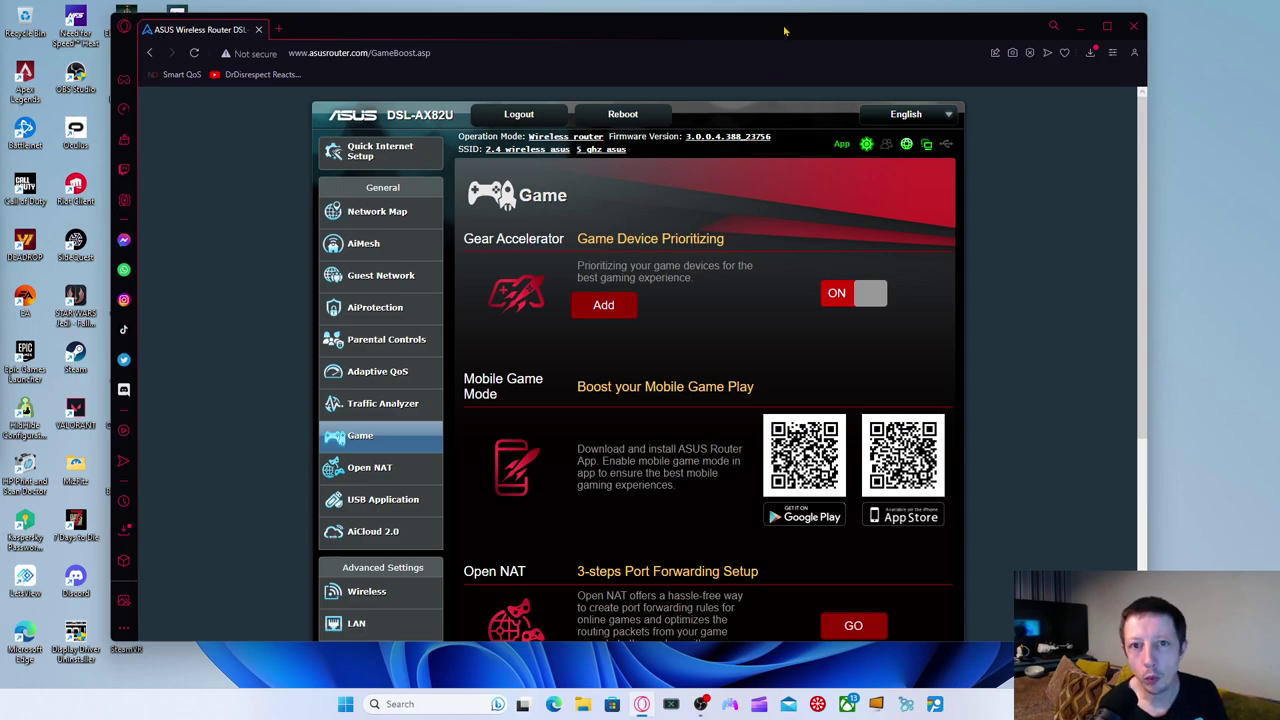
{"action": "left_click_drag", "start_coordinate": [784, 33], "coordinate": [0, 50]}
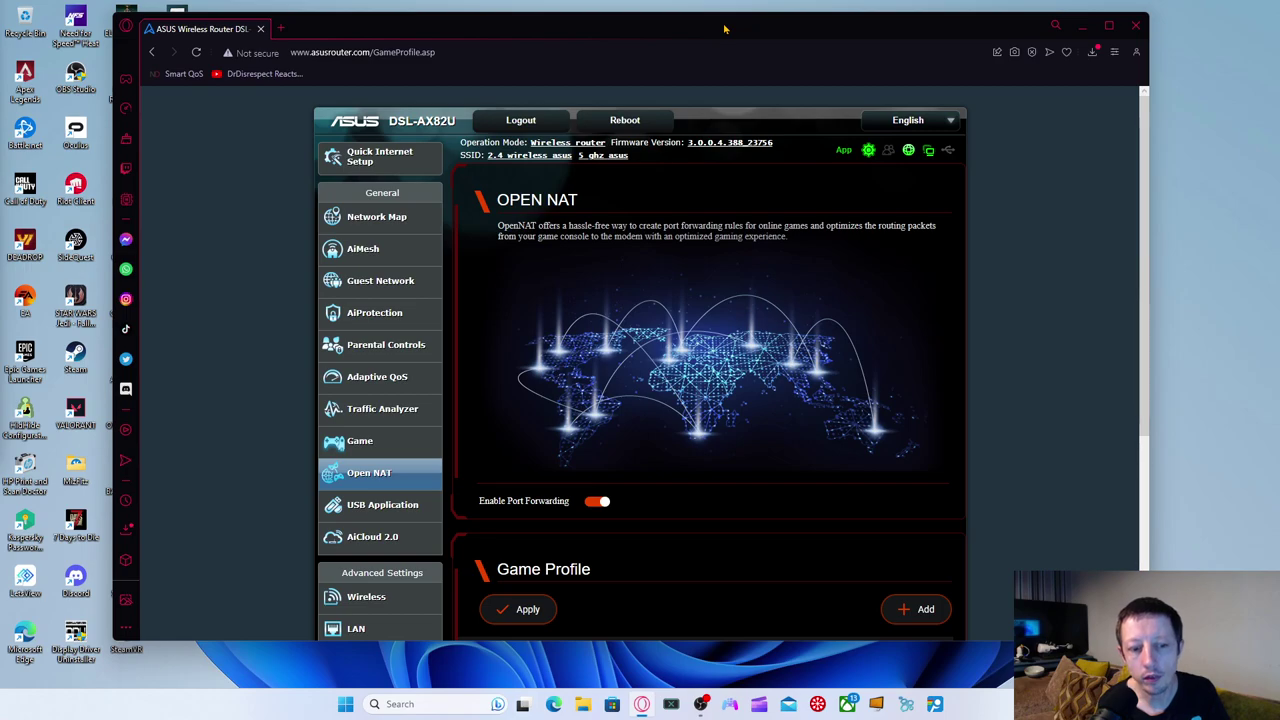
Open the USB Application page and review its services, from AiDisk and Servers Center to Time Machine and Download Master
{"action": "left_click", "coordinate": [383, 504]}
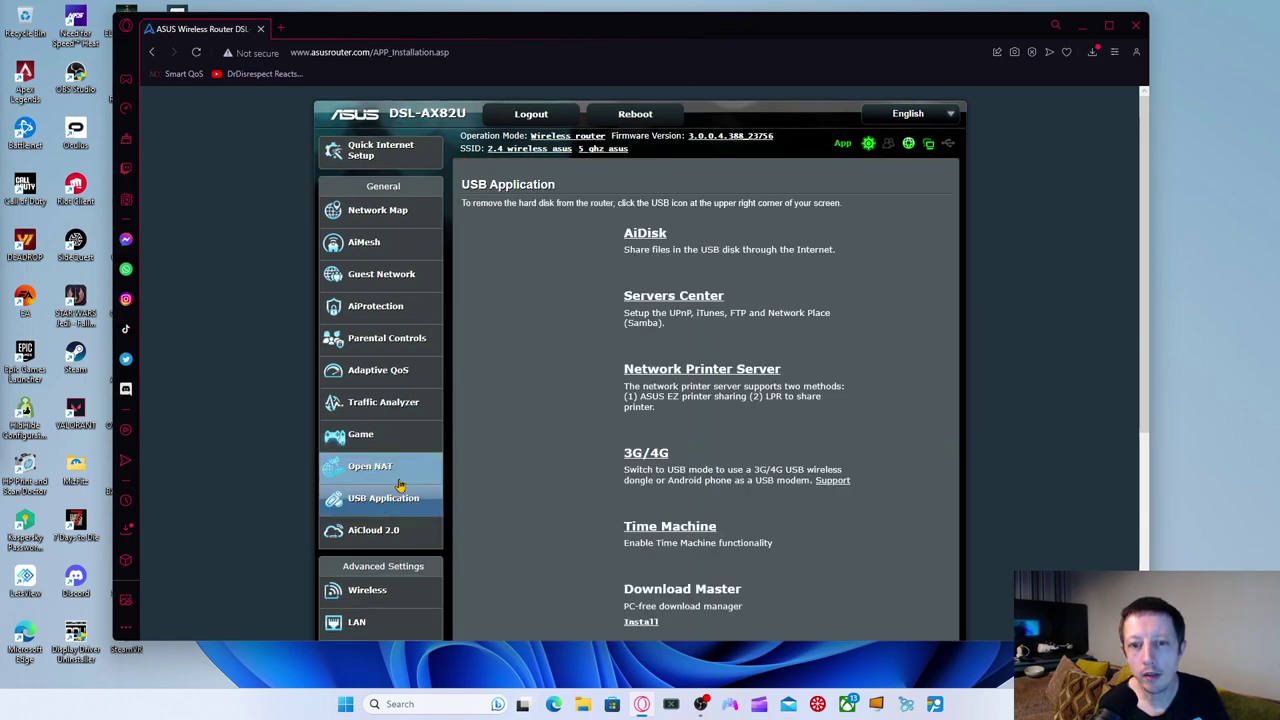
{"action": "scroll", "coordinate": [755, 380], "scroll_direction": "down", "scroll_amount": 1}
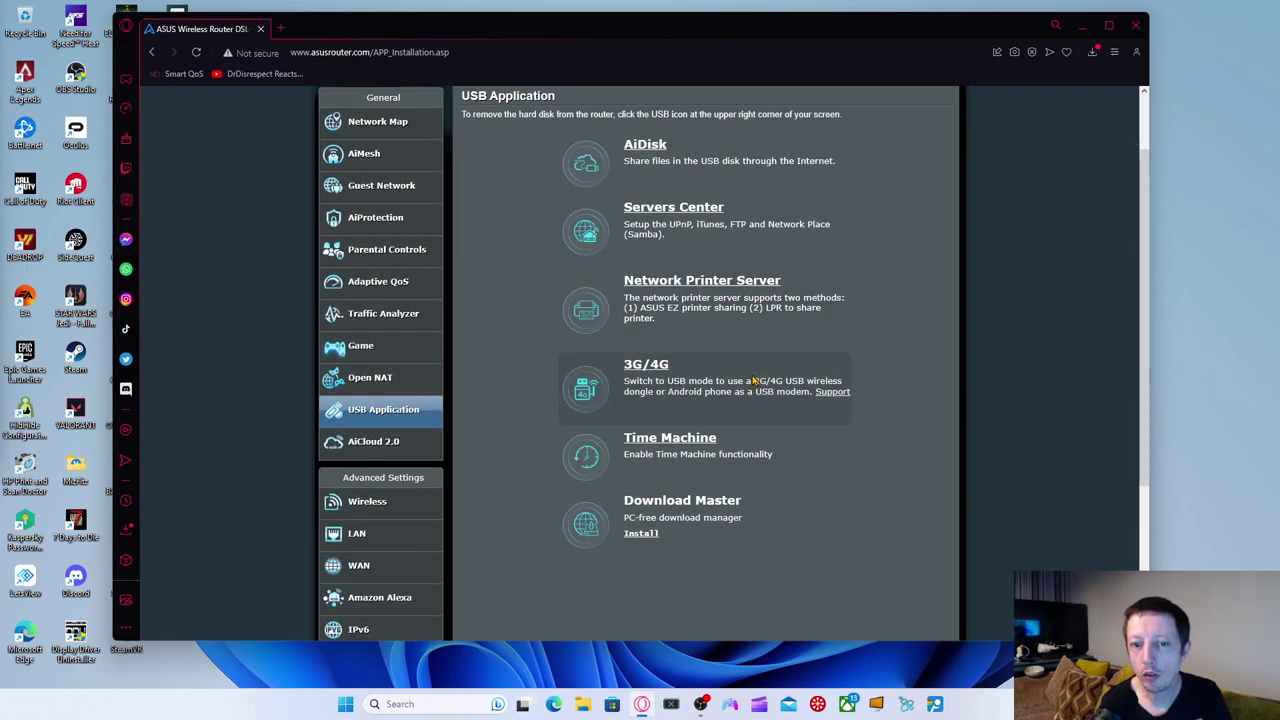
{"action": "scroll", "coordinate": [755, 380], "scroll_direction": "up", "scroll_amount": 1}
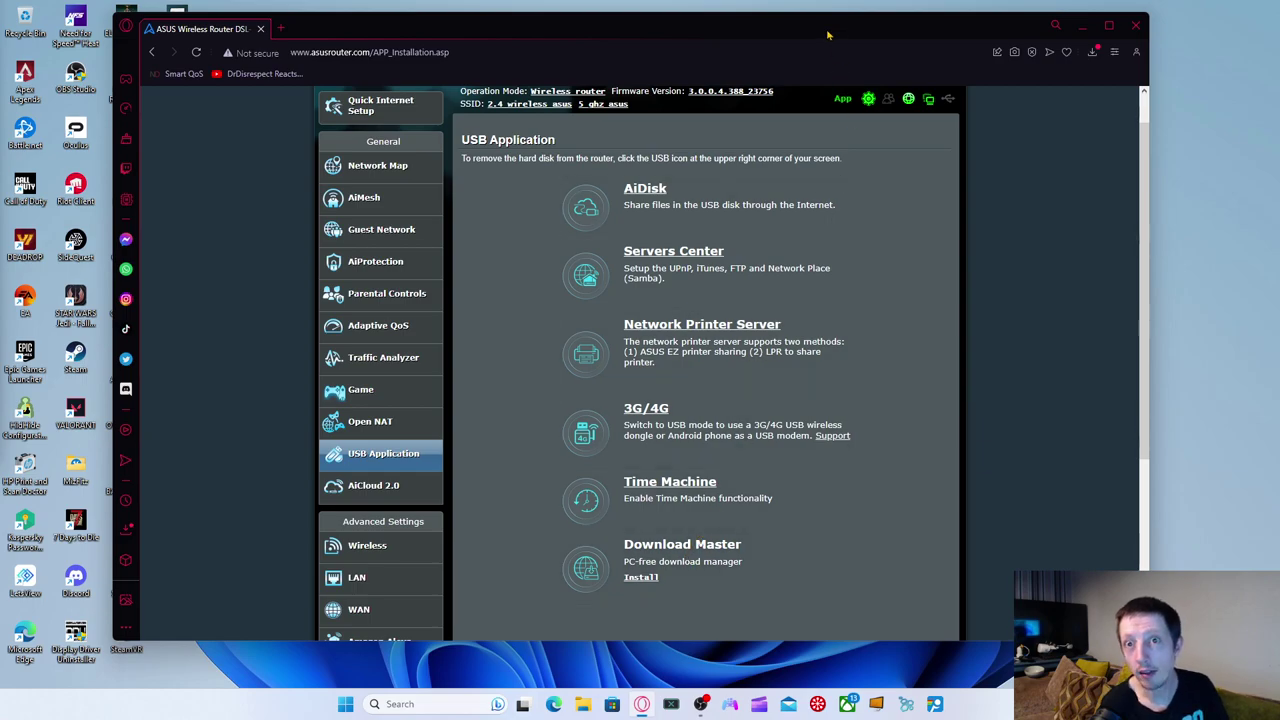
{"action": "left_click_drag", "start_coordinate": [826, 36], "coordinate": [0, 60]}
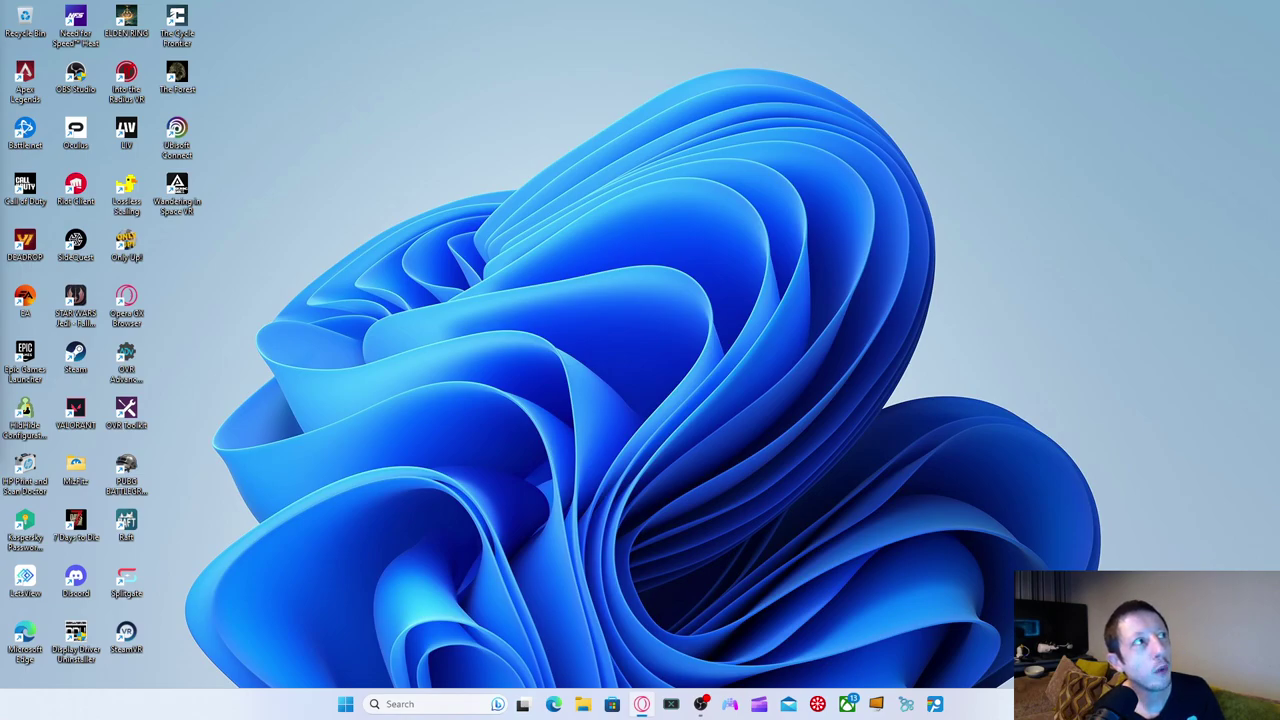
Review the Cloud Disk, Smart Access and AiCloud Sync options on the AiCloud 2.0 page
{"action": "left_click_drag", "start_coordinate": [0, 60], "coordinate": [733, 67]}
{"action": "left_click_drag", "start_coordinate": [1146, 192], "coordinate": [908, 257]}
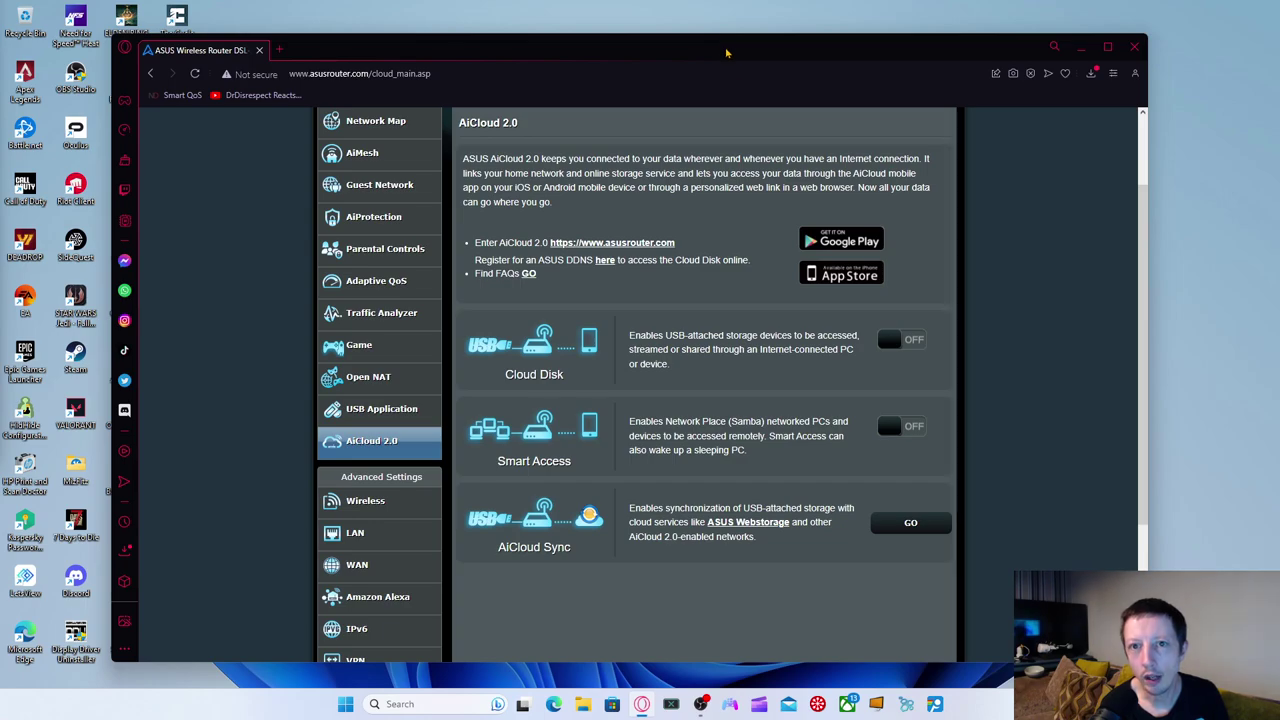
{"action": "left_click", "coordinate": [1078, 48]}
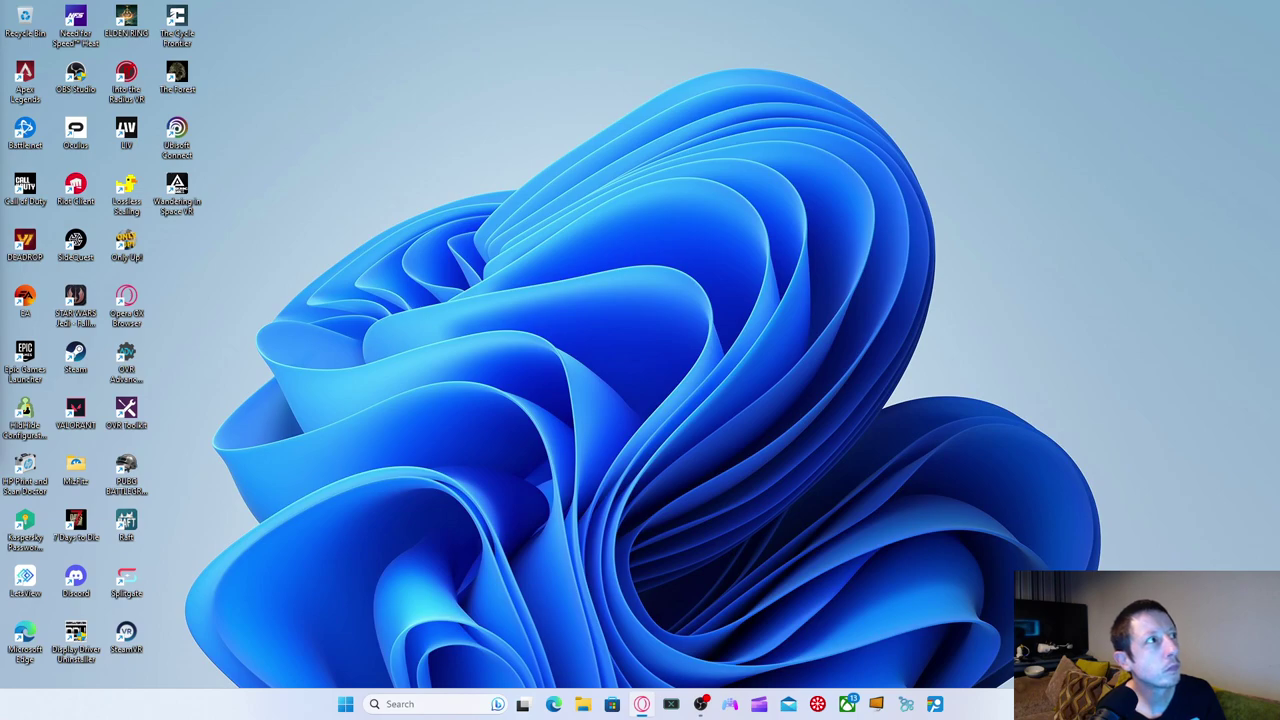
View the WAN type choices on the Internet Connection page, leaving DSL selected, and examine the service entry's VLAN ID
{"action": "left_click_drag", "start_coordinate": [0, 70], "coordinate": [643, 64]}
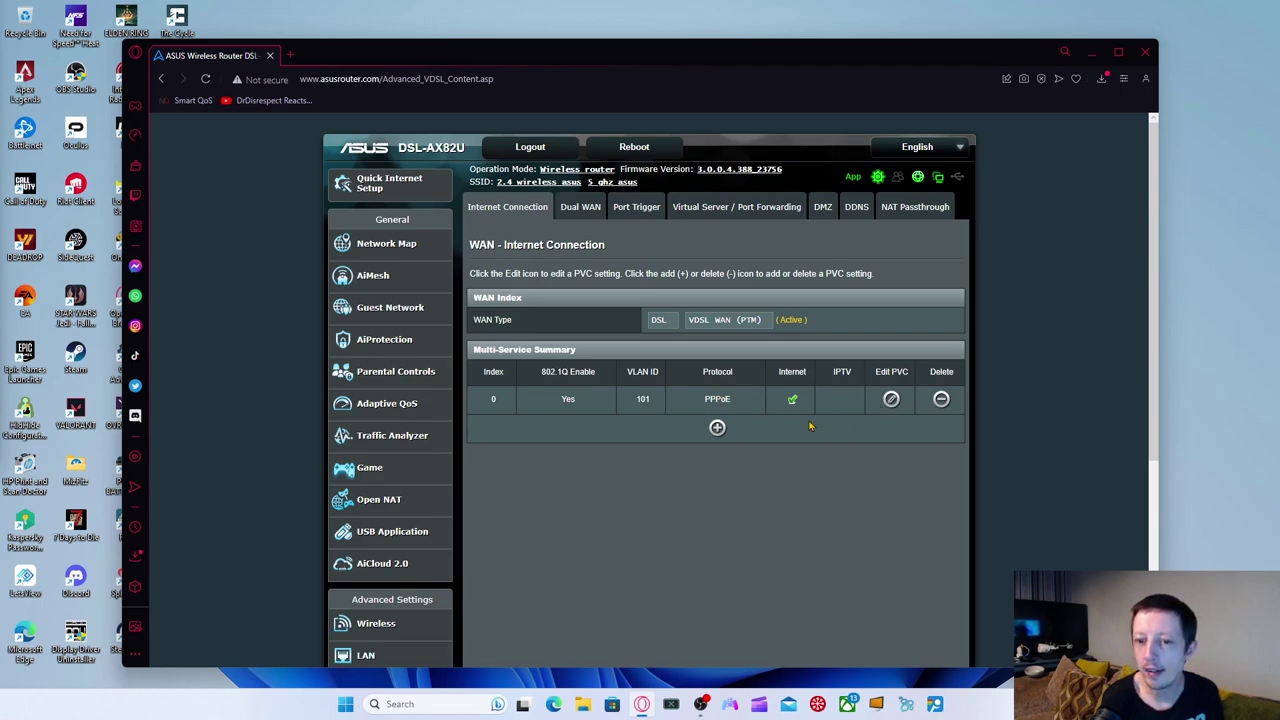
{"action": "left_click", "coordinate": [671, 322]}
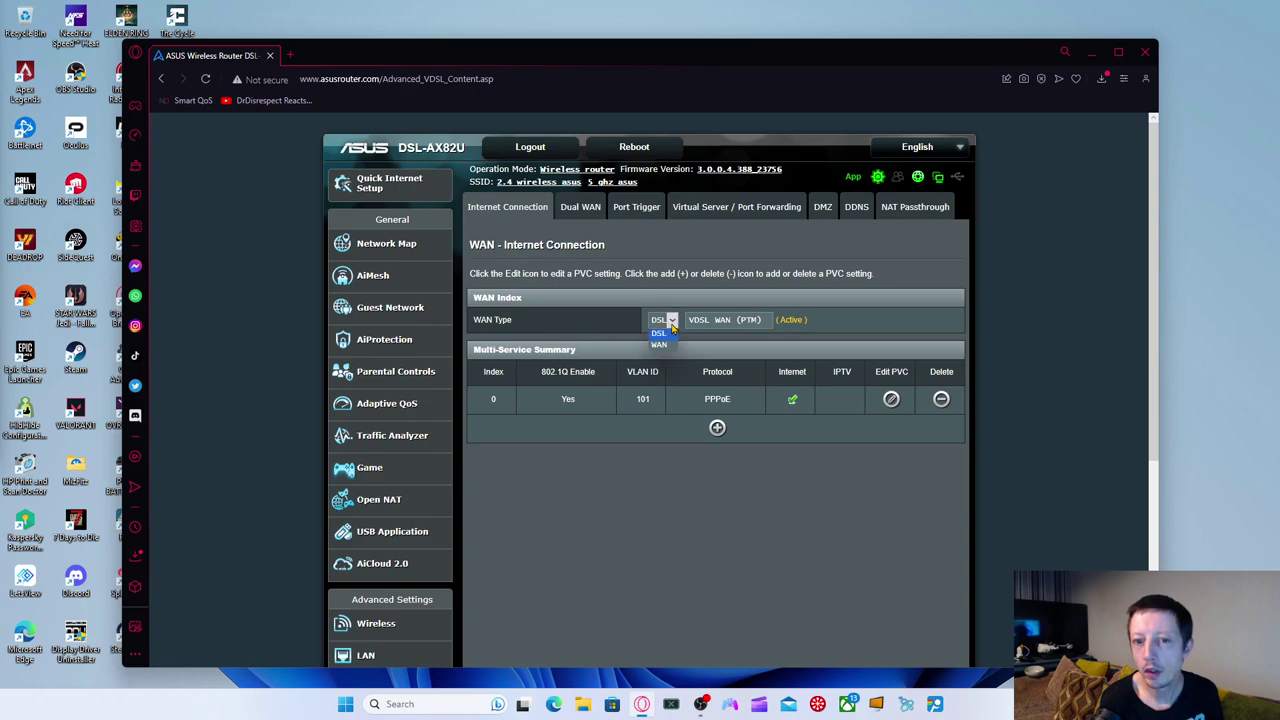
{"action": "left_click", "coordinate": [666, 332]}
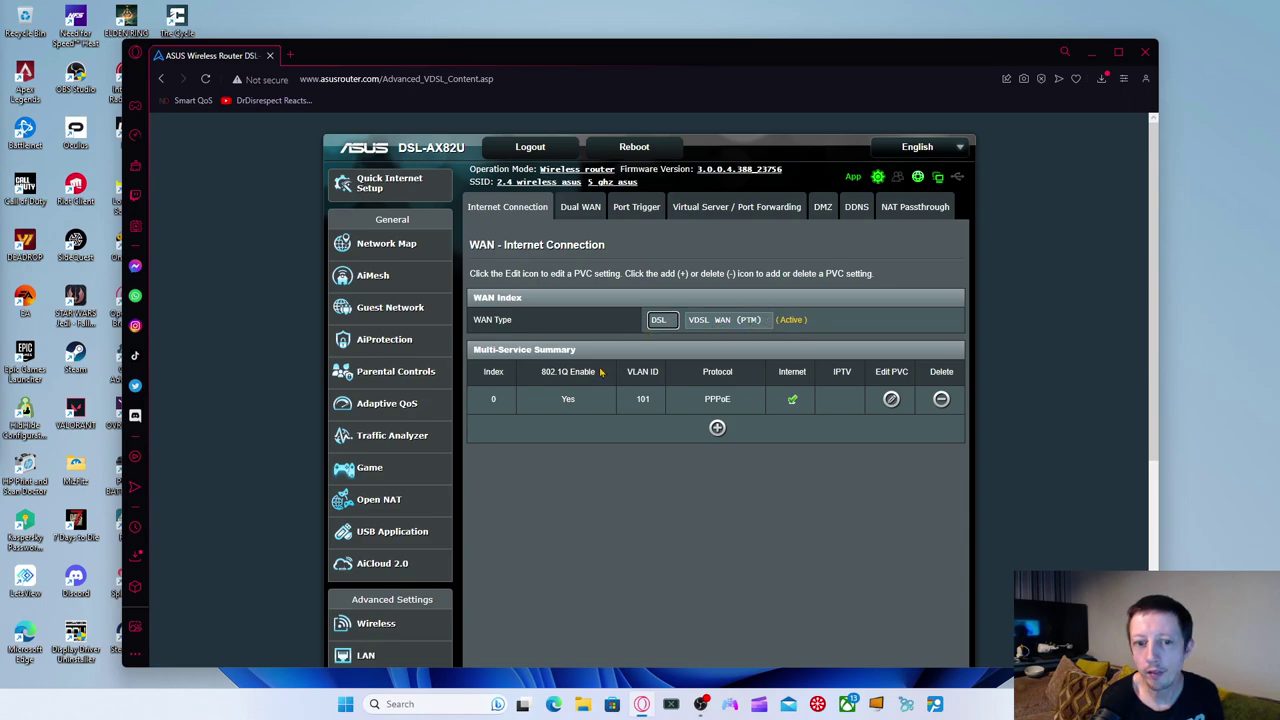
{"action": "double_click", "coordinate": [642, 400]}
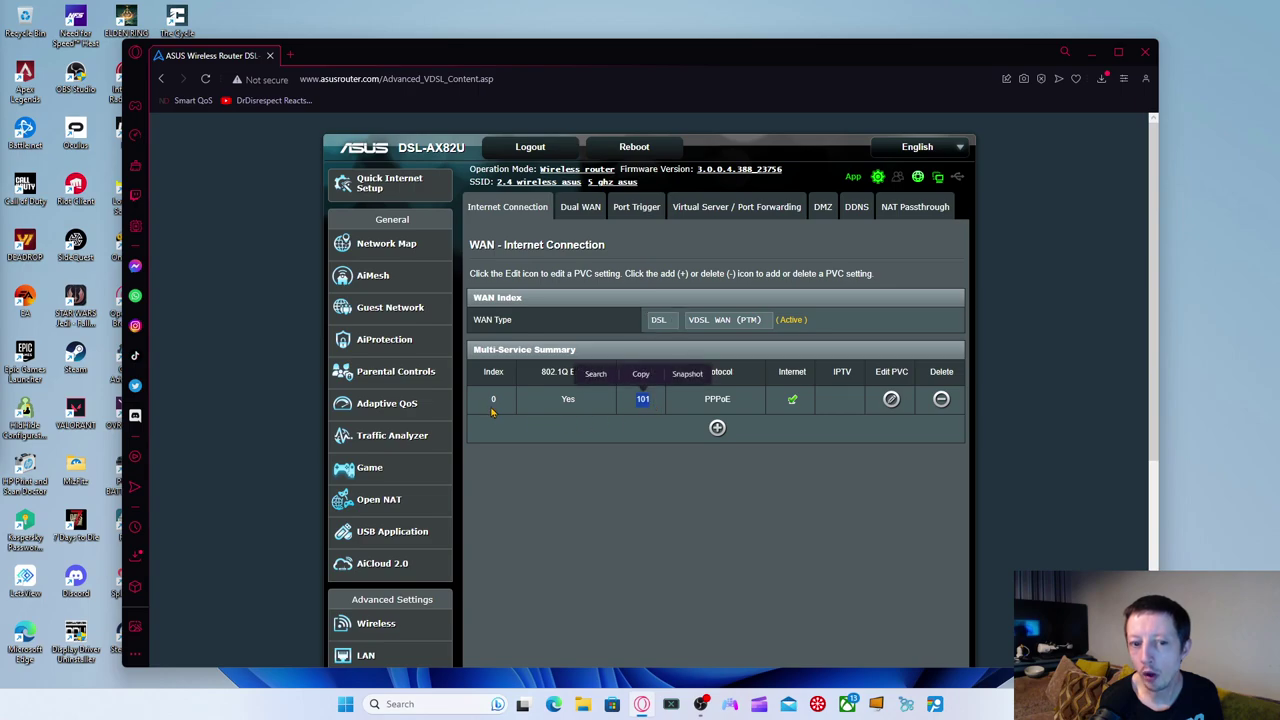
{"action": "left_click", "coordinate": [546, 402]}
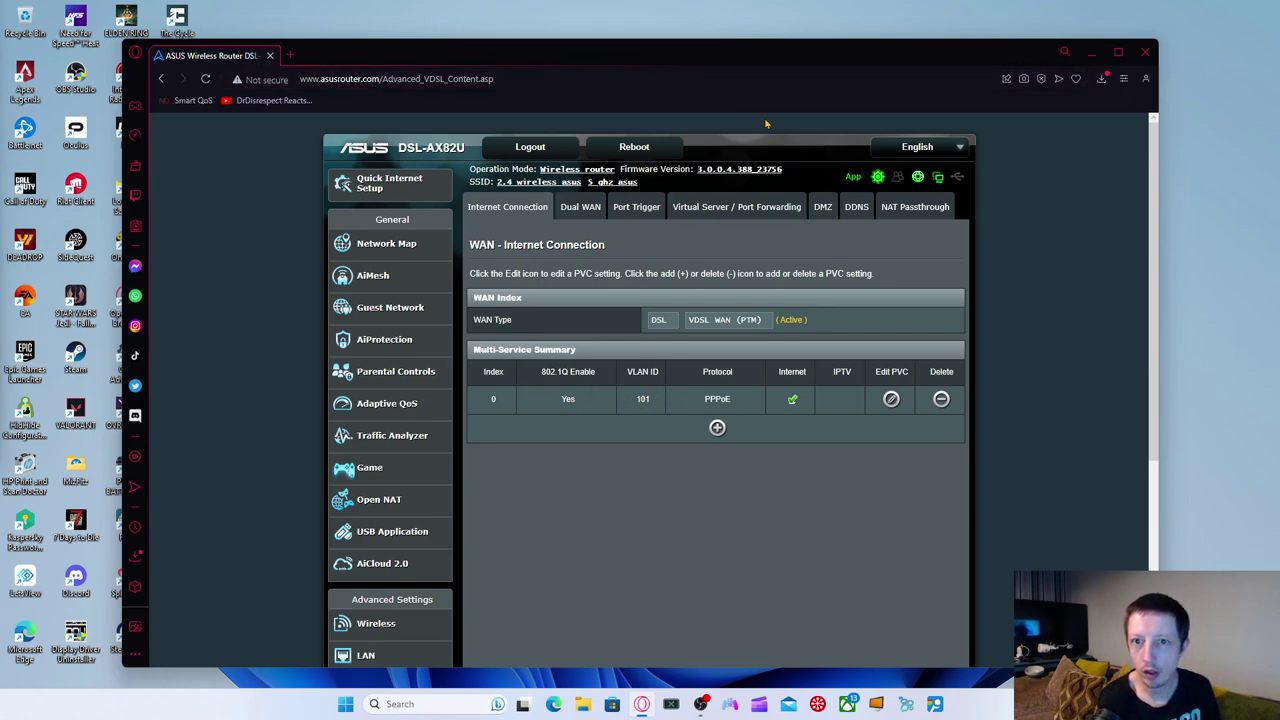
{"action": "left_click_drag", "start_coordinate": [787, 53], "coordinate": [45, 40]}
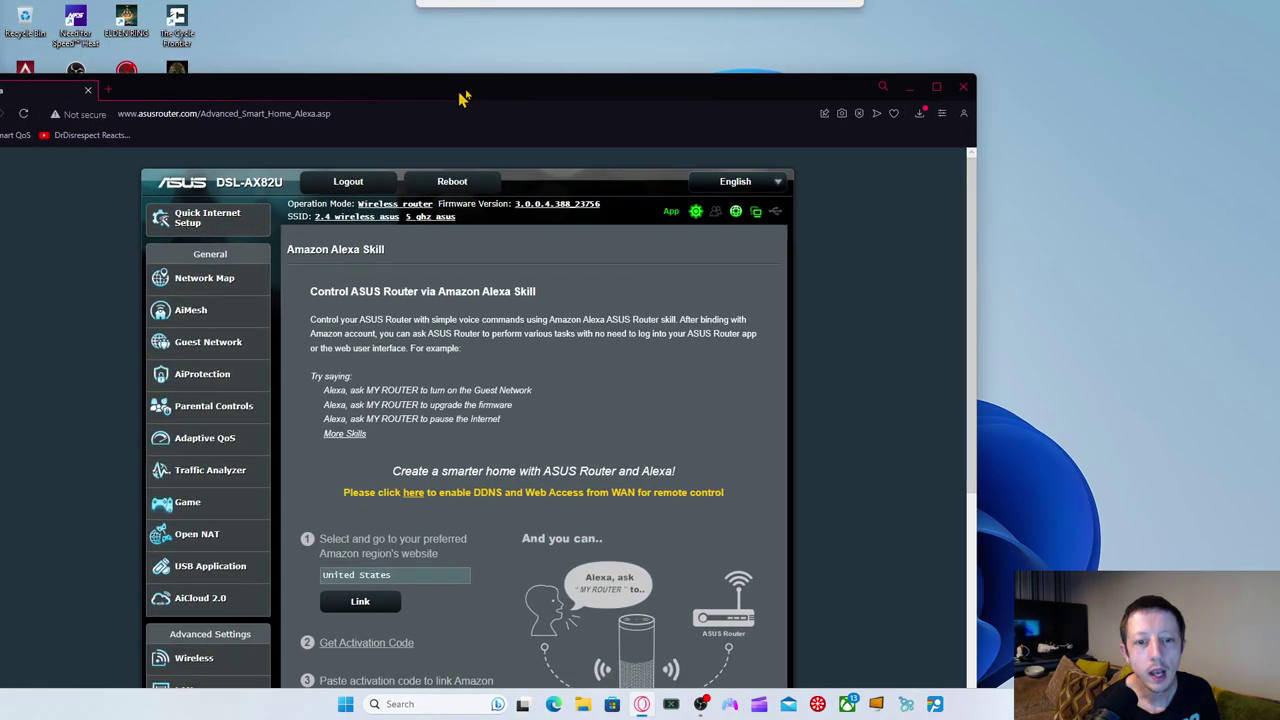
Review the Amazon Alexa Skill page, including the voice command examples and the account linking instructions
{"action": "left_click_drag", "start_coordinate": [463, 97], "coordinate": [620, 57]}
{"action": "scroll", "coordinate": [490, 300], "scroll_direction": "down", "scroll_amount": 1}
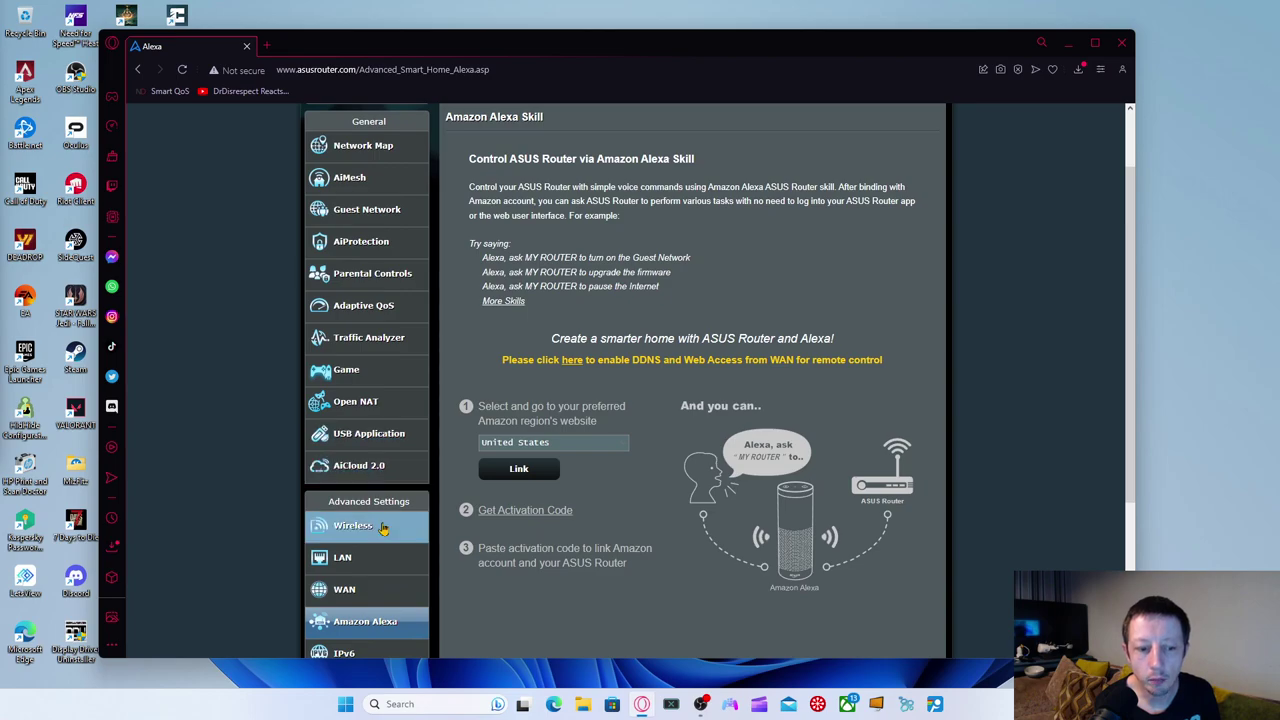
{"action": "scroll", "coordinate": [383, 529], "scroll_direction": "down", "scroll_amount": 2}
{"action": "scroll", "coordinate": [383, 529], "scroll_direction": "down", "scroll_amount": 1}
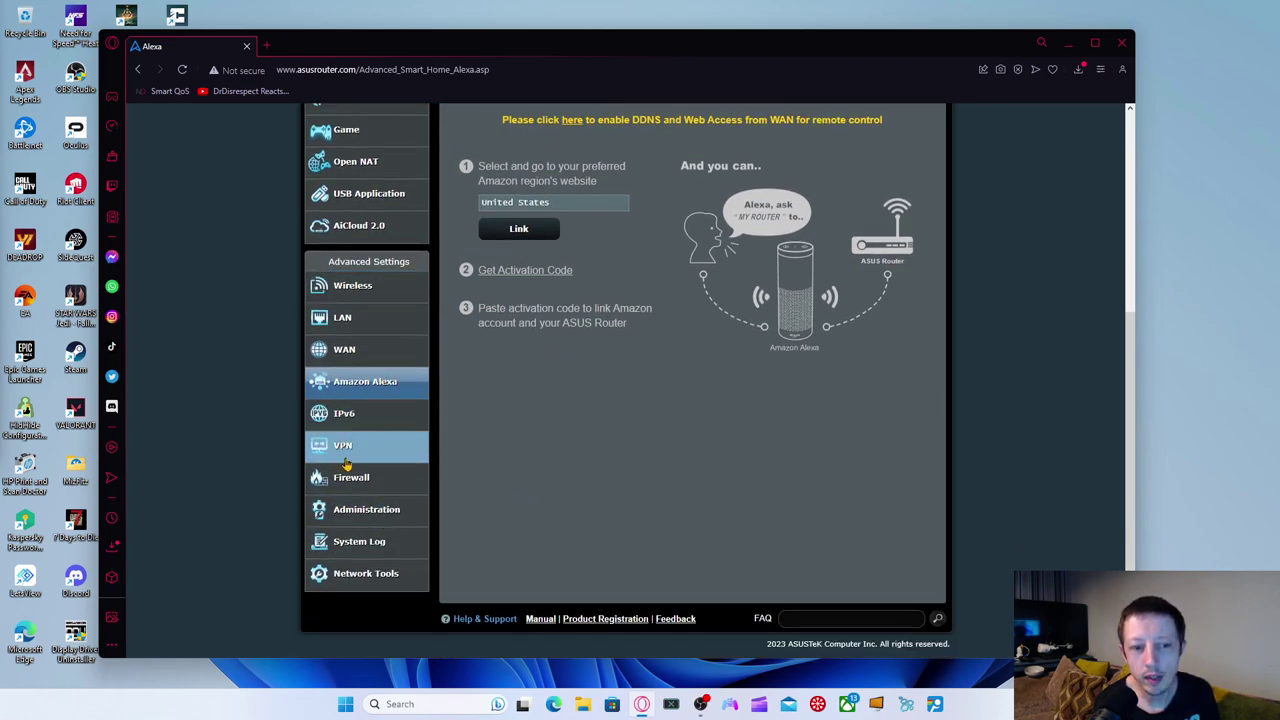
Open the VPN Server page and review the PPTP, OpenVPN, IPSec VPN and WireGuard VPN server options
{"action": "left_click", "coordinate": [382, 458]}
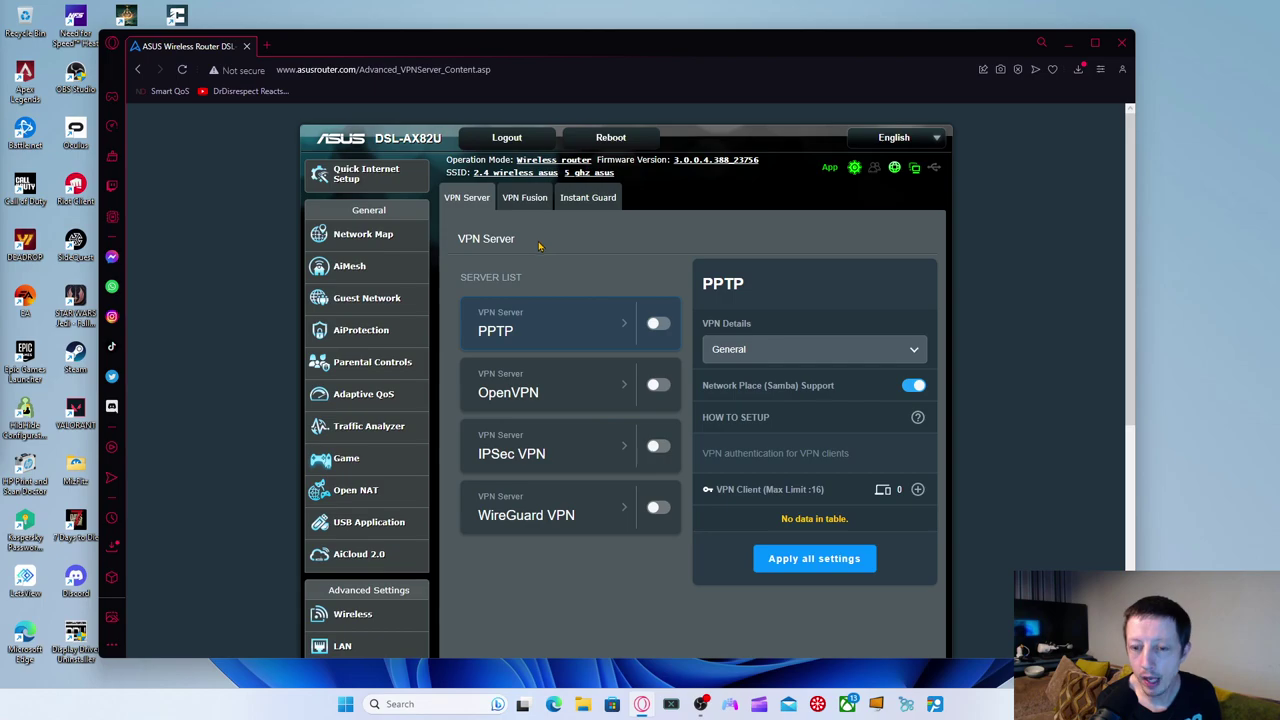
{"action": "scroll", "coordinate": [395, 405], "scroll_direction": "down", "scroll_amount": 1}
{"action": "scroll", "coordinate": [395, 405], "scroll_direction": "down", "scroll_amount": 3}
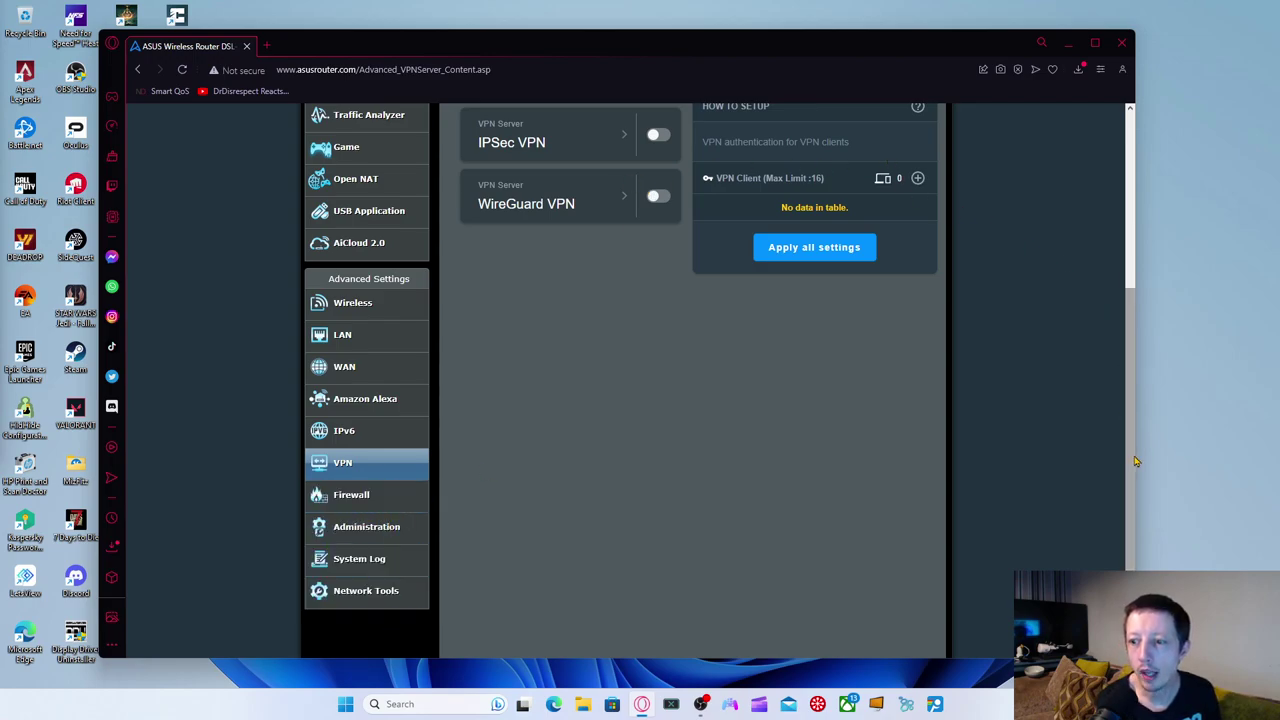
{"action": "left_click_drag", "start_coordinate": [1136, 461], "coordinate": [1147, 171]}
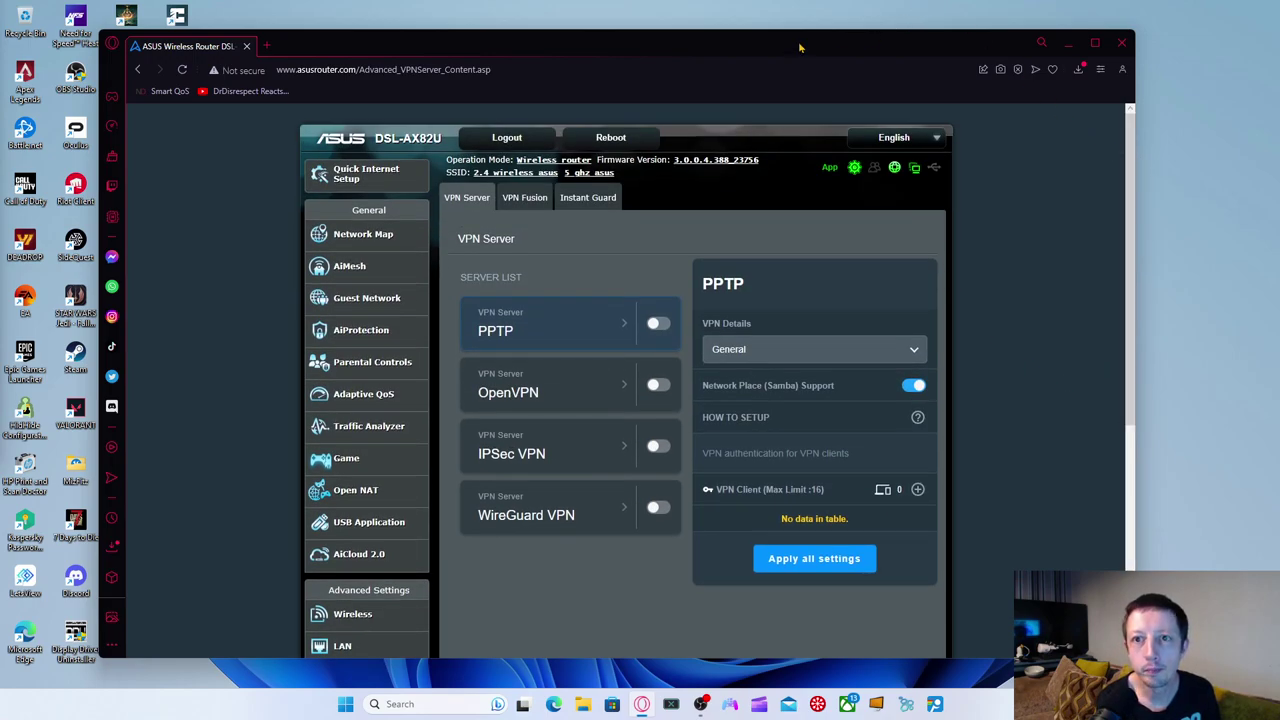
{"action": "left_click_drag", "start_coordinate": [800, 47], "coordinate": [269, 9]}
{"action": "key", "text": "super+d"}
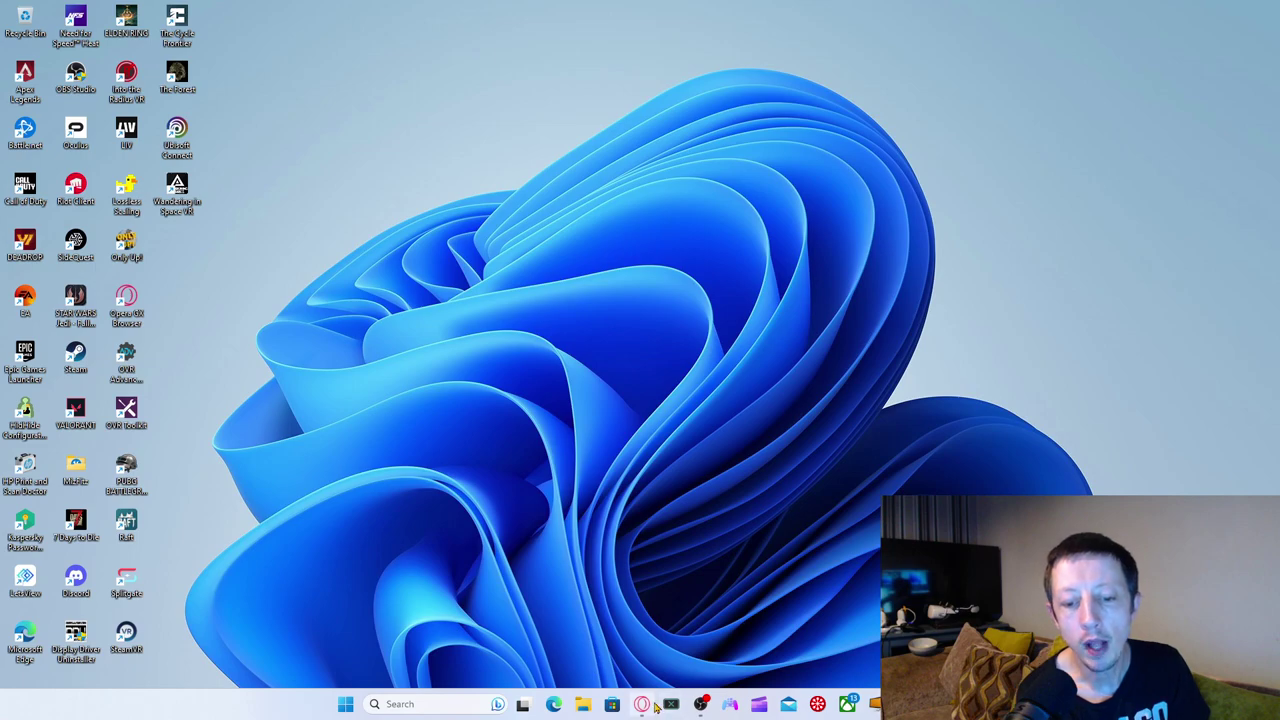
Switch to YouTube in the Opera GX browser and view the latest videos on the signed-in account's own channel
{"action": "left_click", "coordinate": [642, 705]}
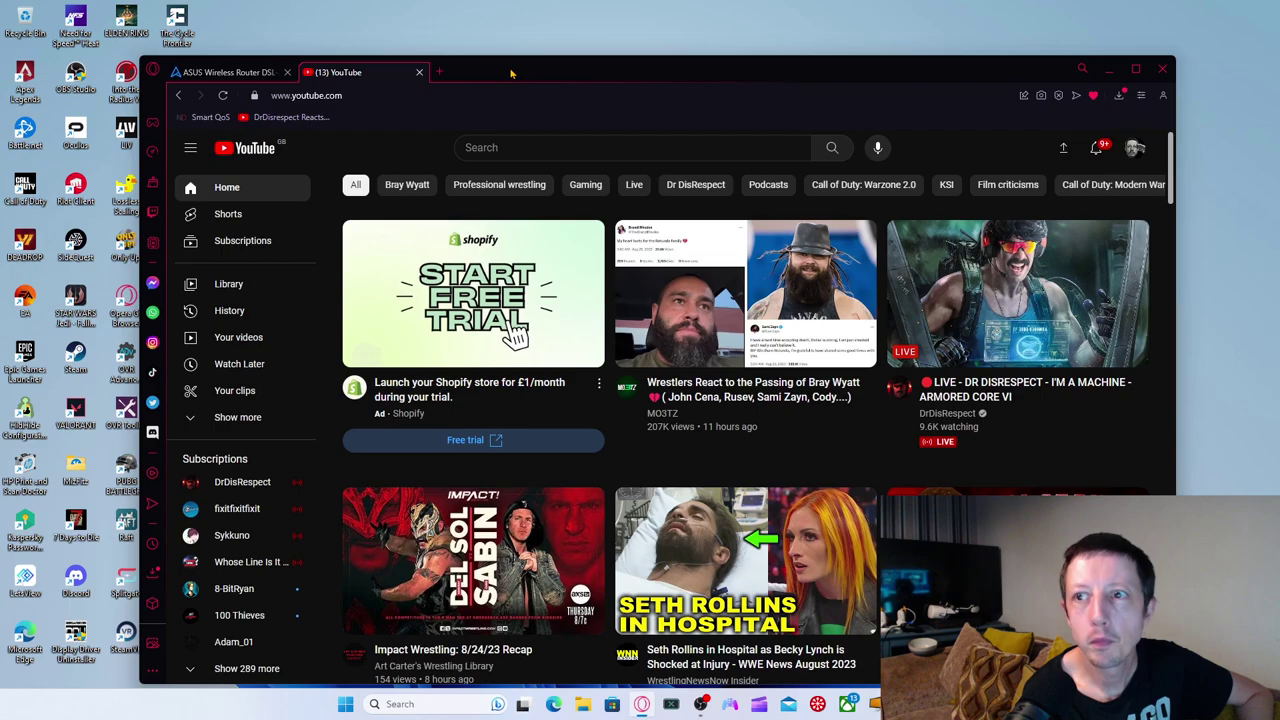
{"action": "left_click", "coordinate": [1135, 68]}
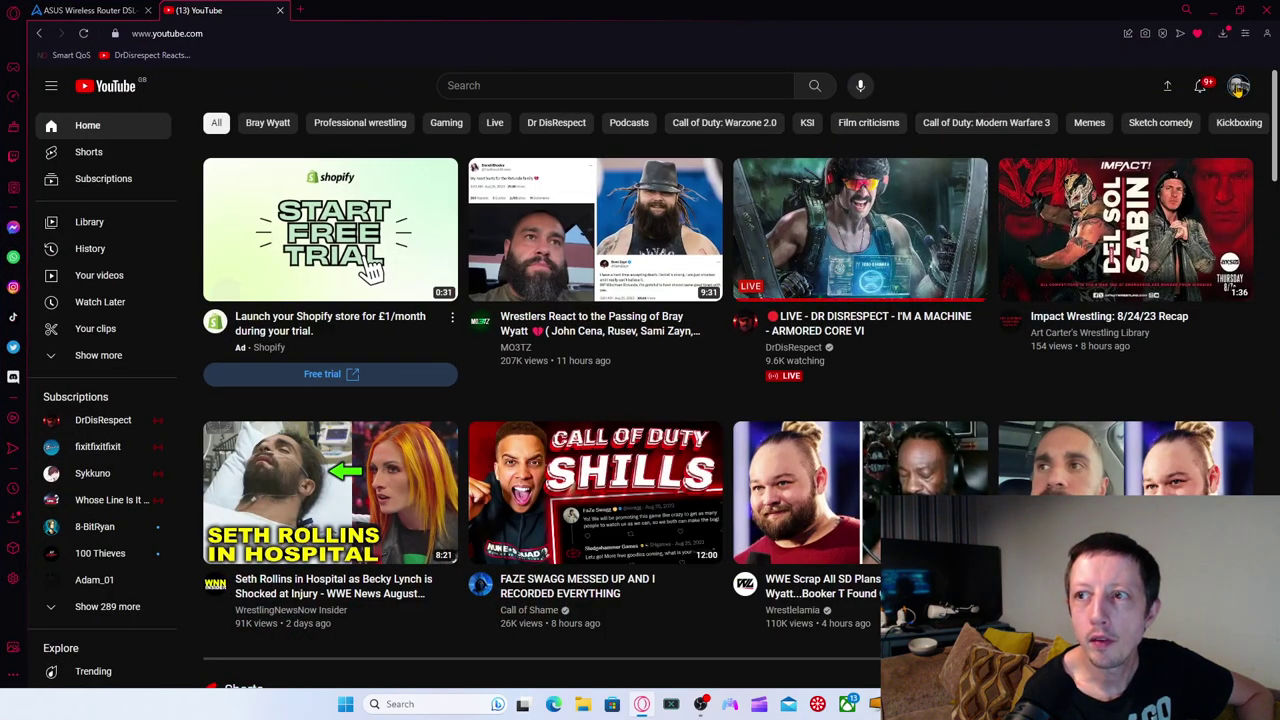
{"action": "left_click", "coordinate": [1238, 86]}
{"action": "left_click", "coordinate": [1112, 183]}
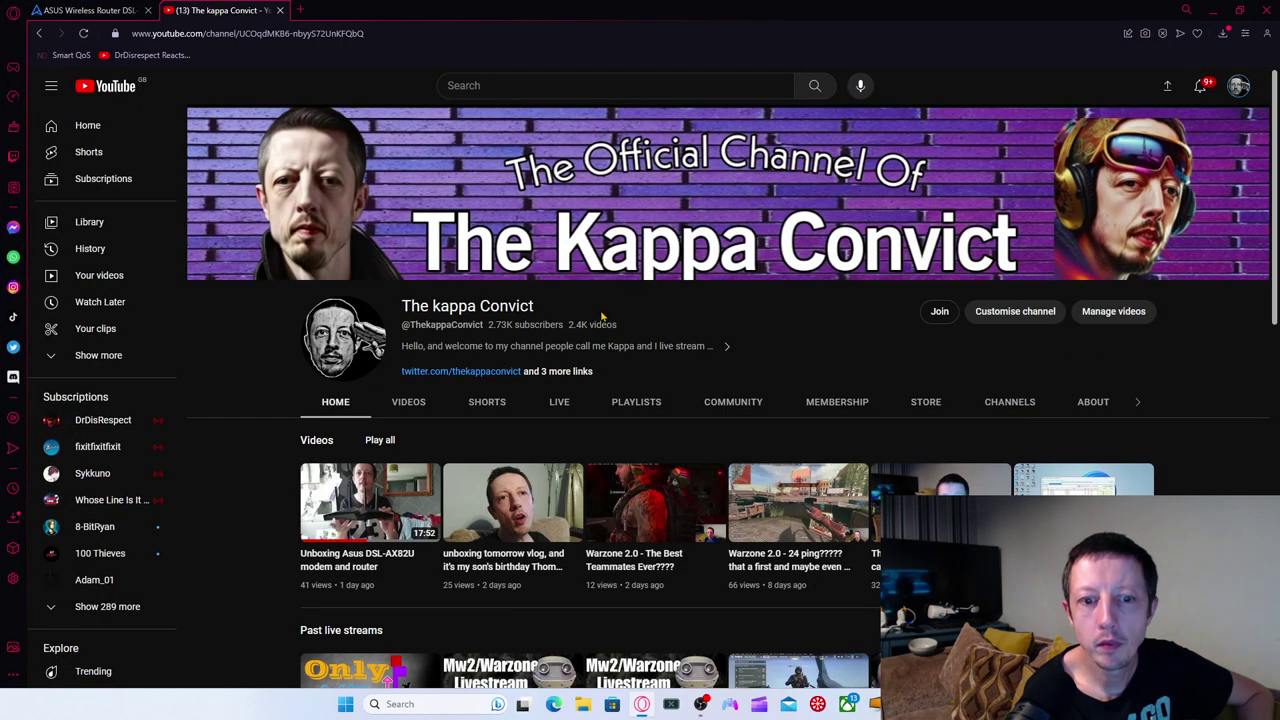
{"action": "scroll", "coordinate": [600, 310], "scroll_direction": "down", "scroll_amount": 1}
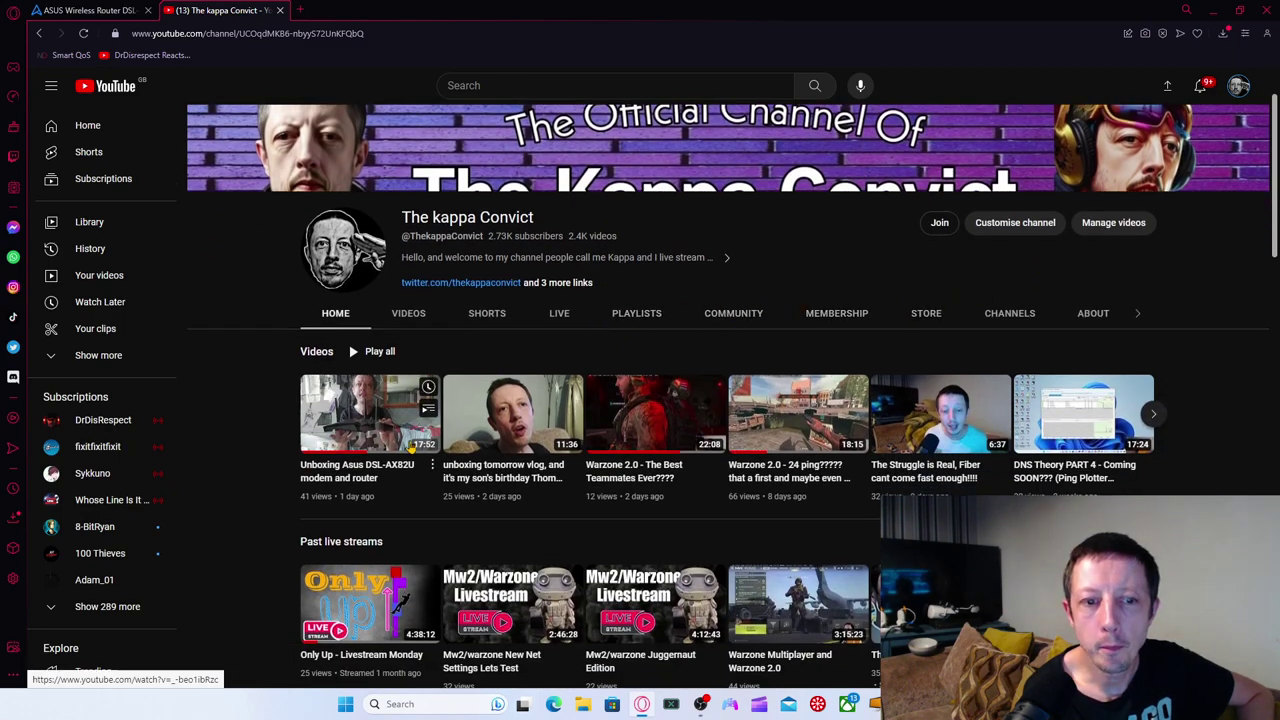
{"action": "left_click", "coordinate": [412, 316]}
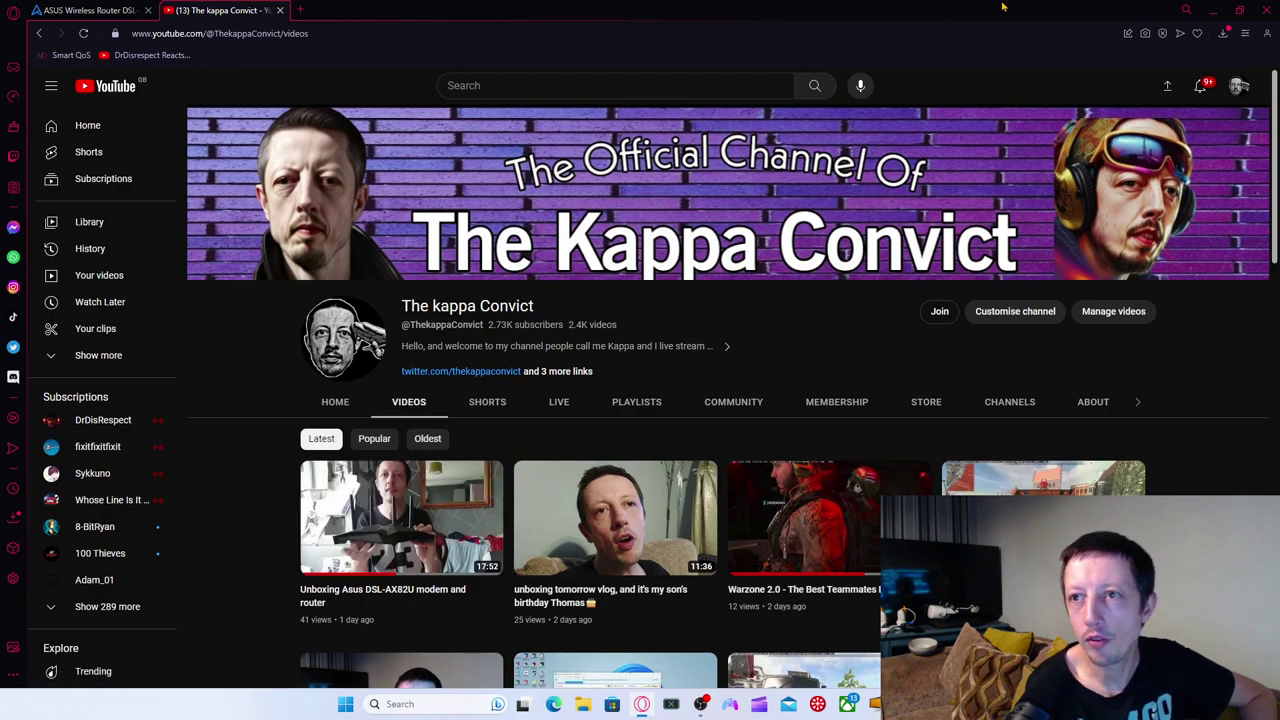
{"action": "left_click", "coordinate": [1213, 10]}
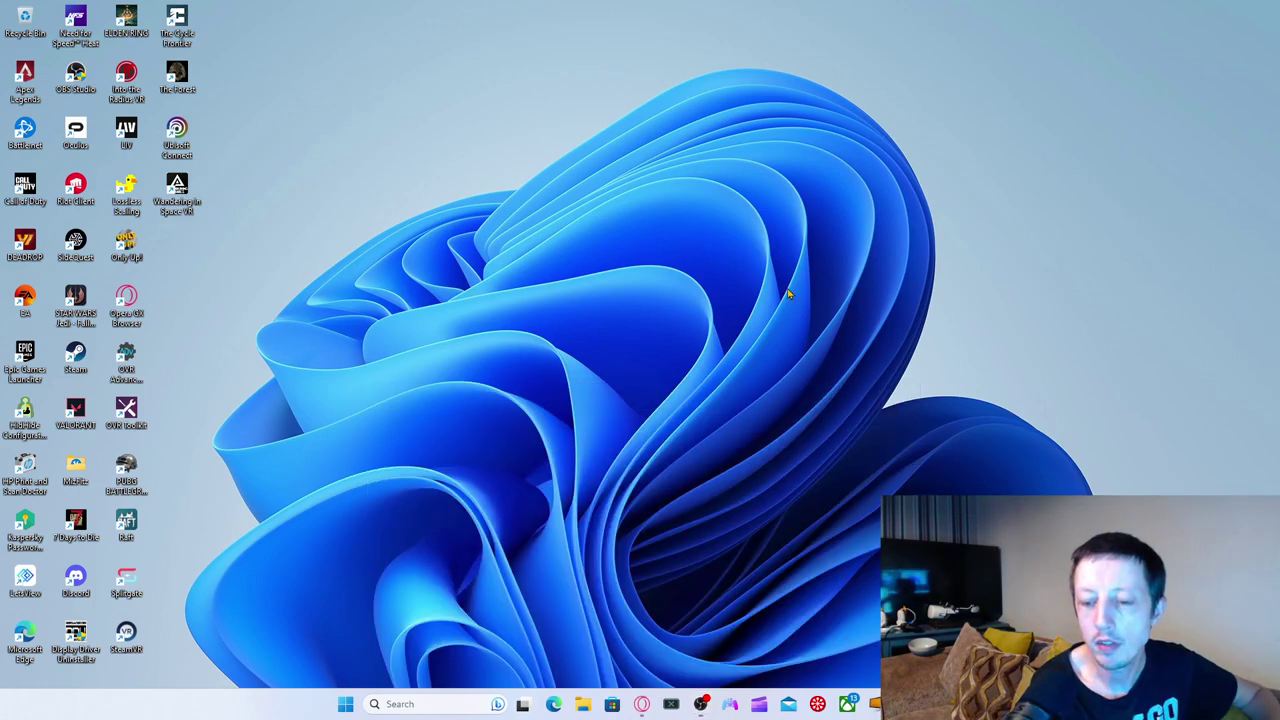